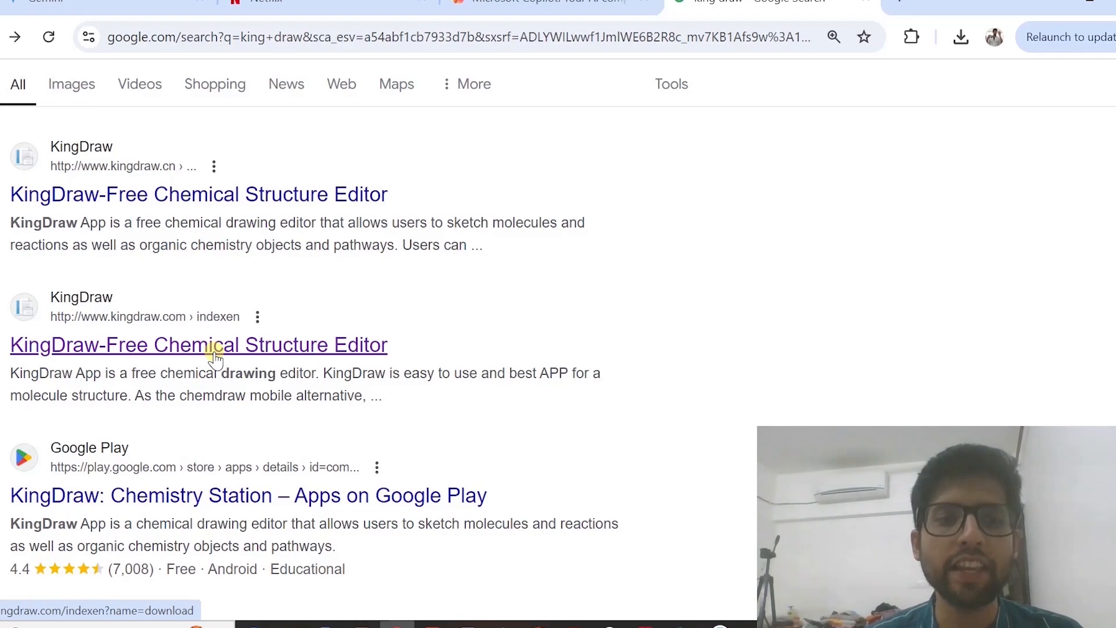
Open the kingdraw.com download page from the search results for king draw
scroll(323, 276, "up", 1)
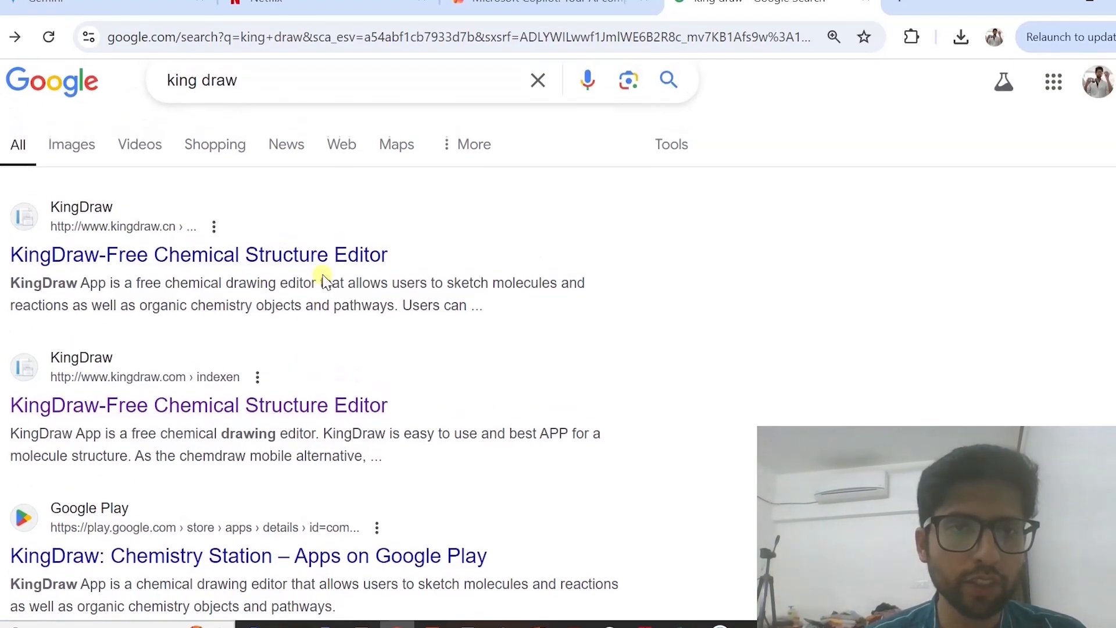
scroll(324, 277, "down", 1)
scroll(324, 276, "down", 1)
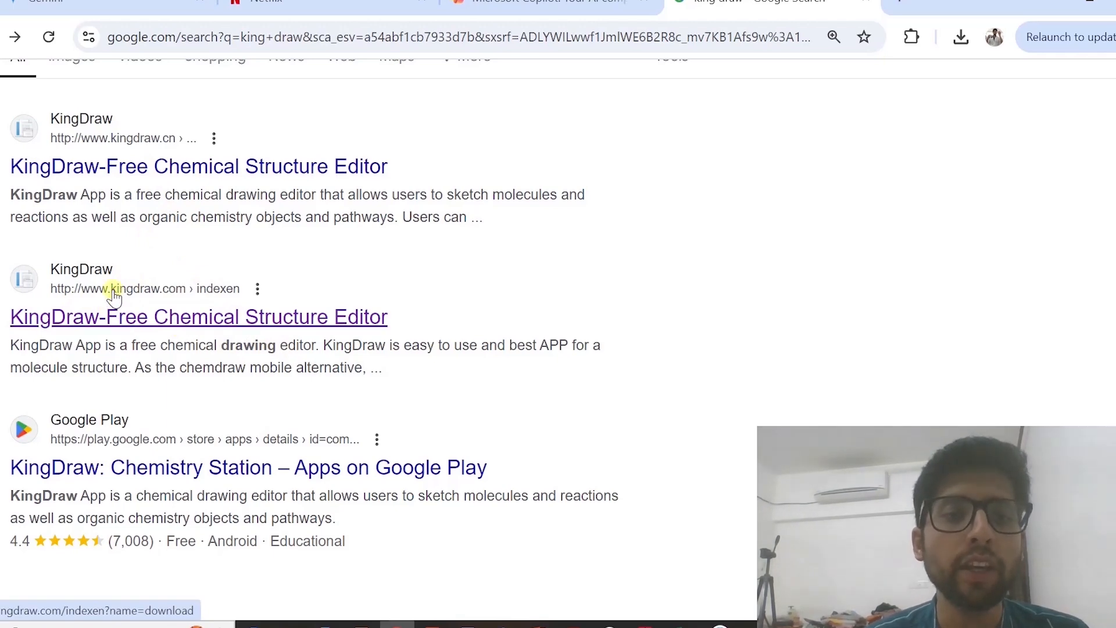
left_click(177, 326)
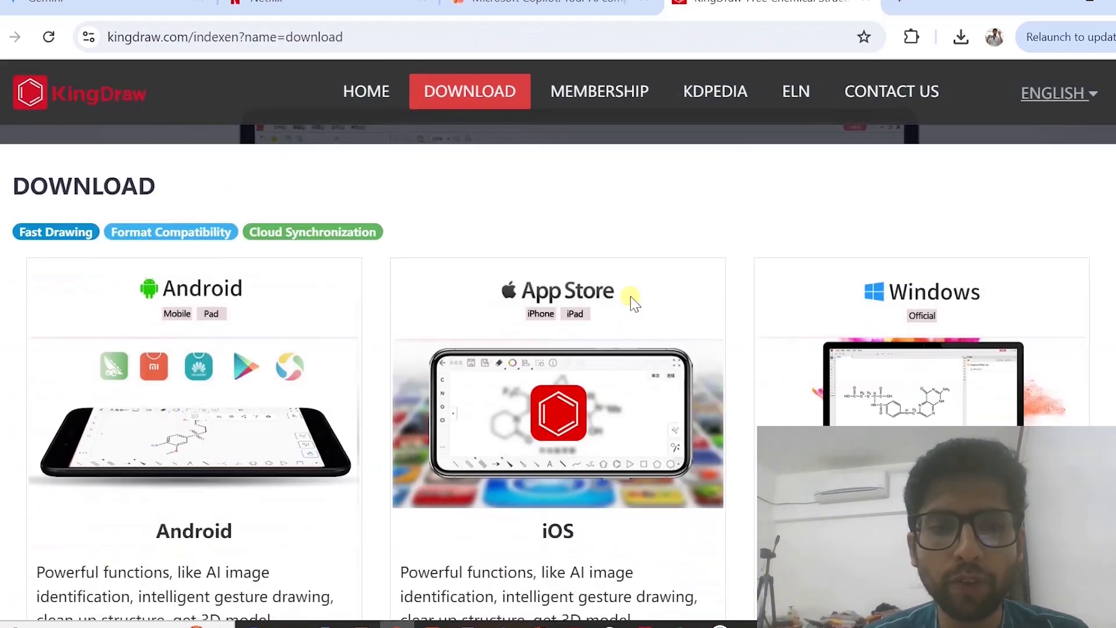
Request the Windows Official 3.0 installer from the KingDraw download page, then cancel saving it
scroll(634, 302, "down", 3)
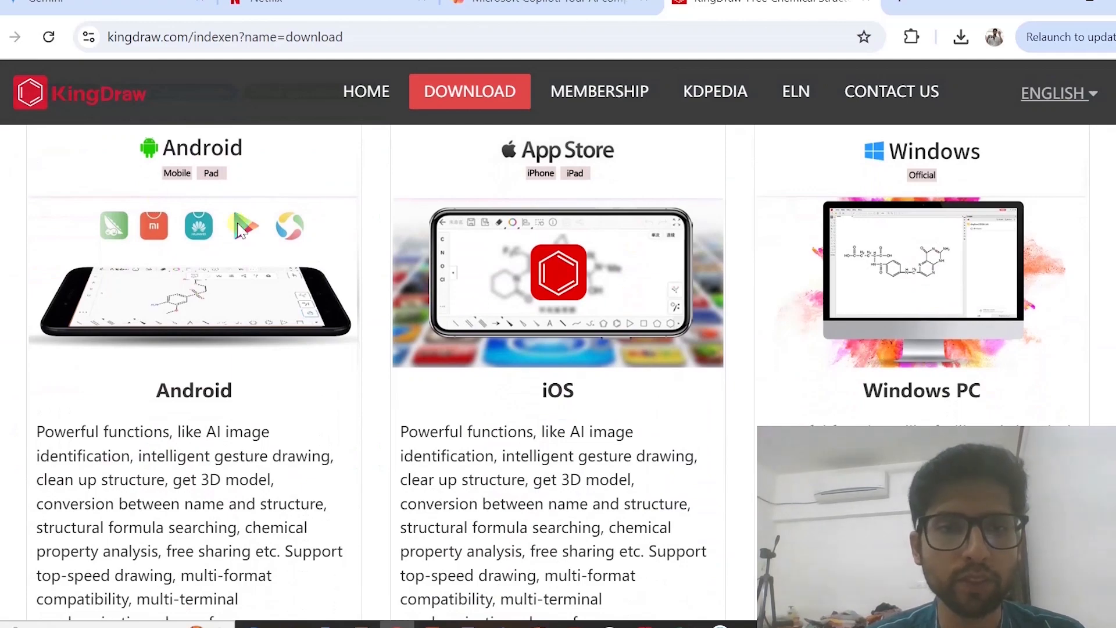
scroll(336, 208, "down", 1)
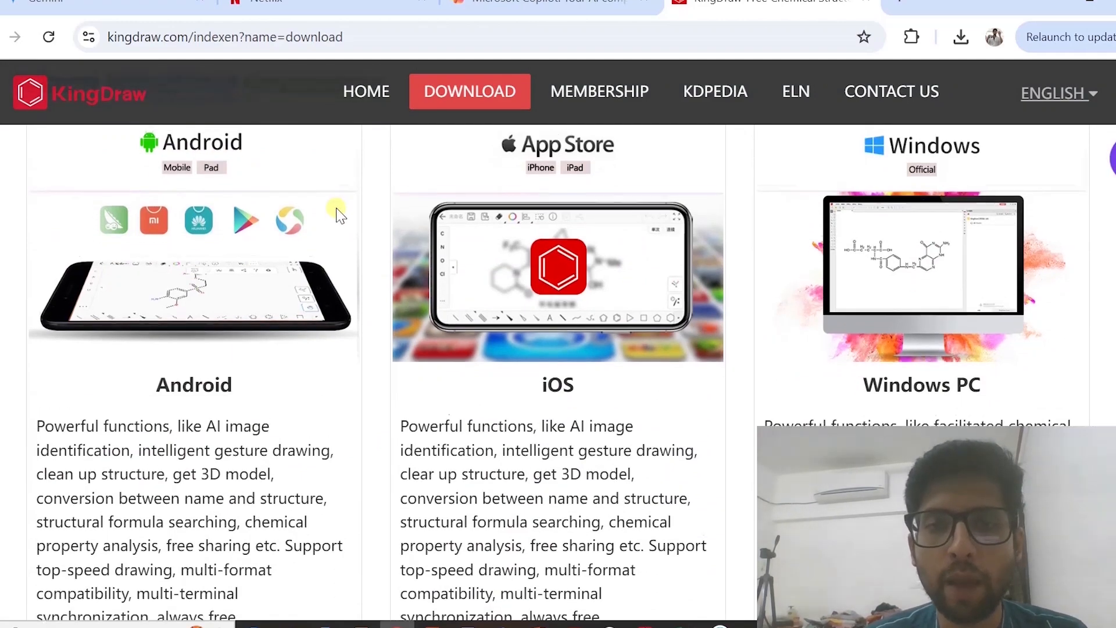
scroll(336, 208, "up", 1)
scroll(336, 208, "down", 5)
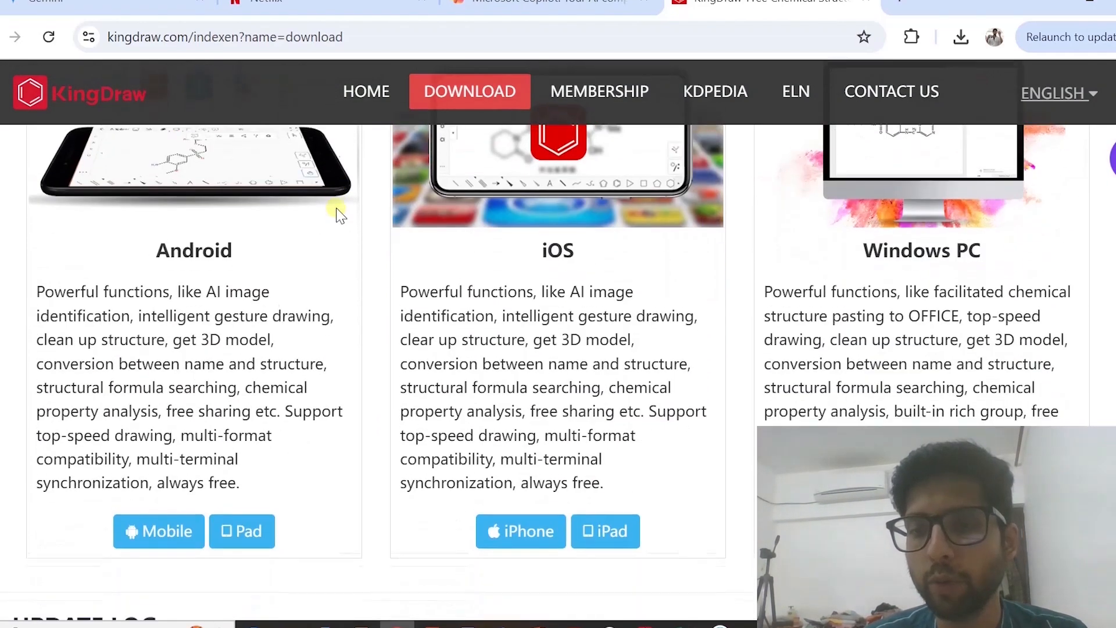
scroll(339, 213, "up", 2)
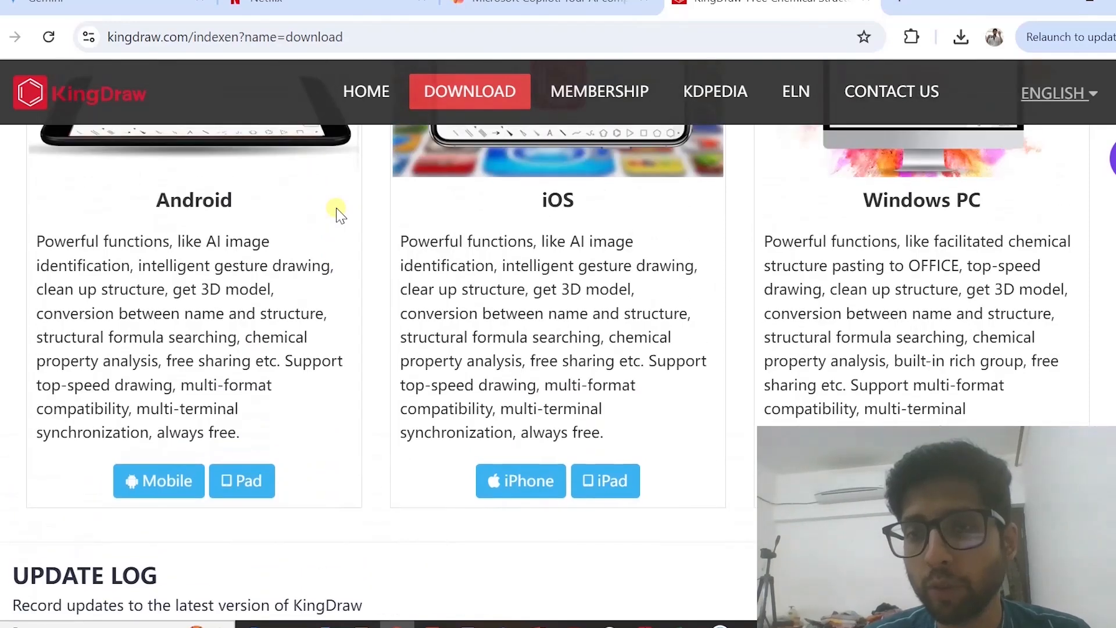
scroll(339, 213, "down", 2)
scroll(339, 213, "down", 1)
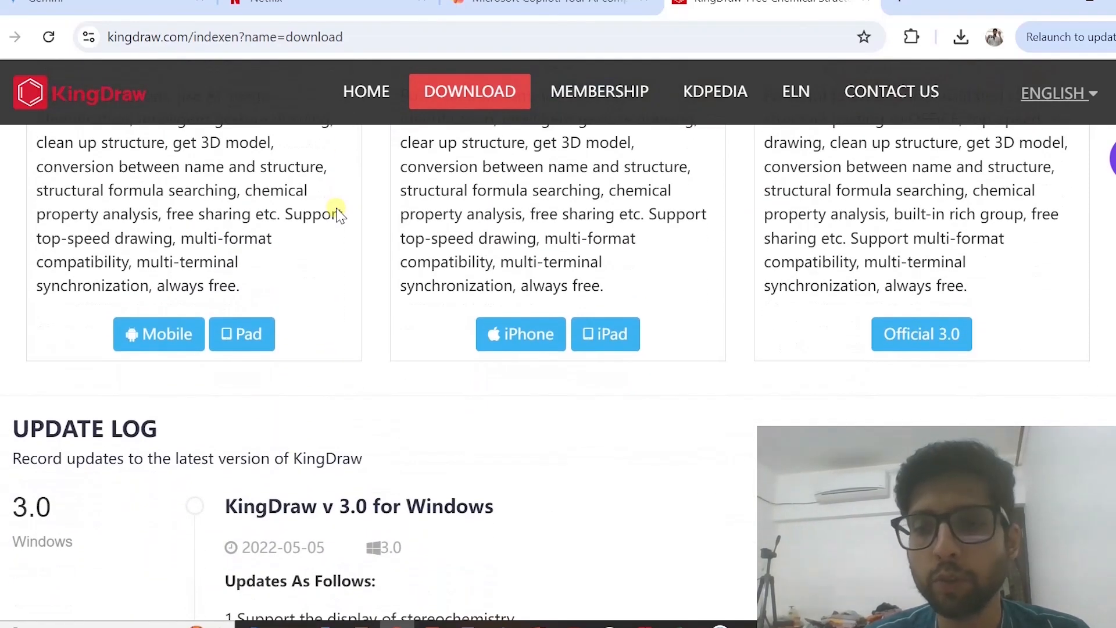
left_click(913, 335)
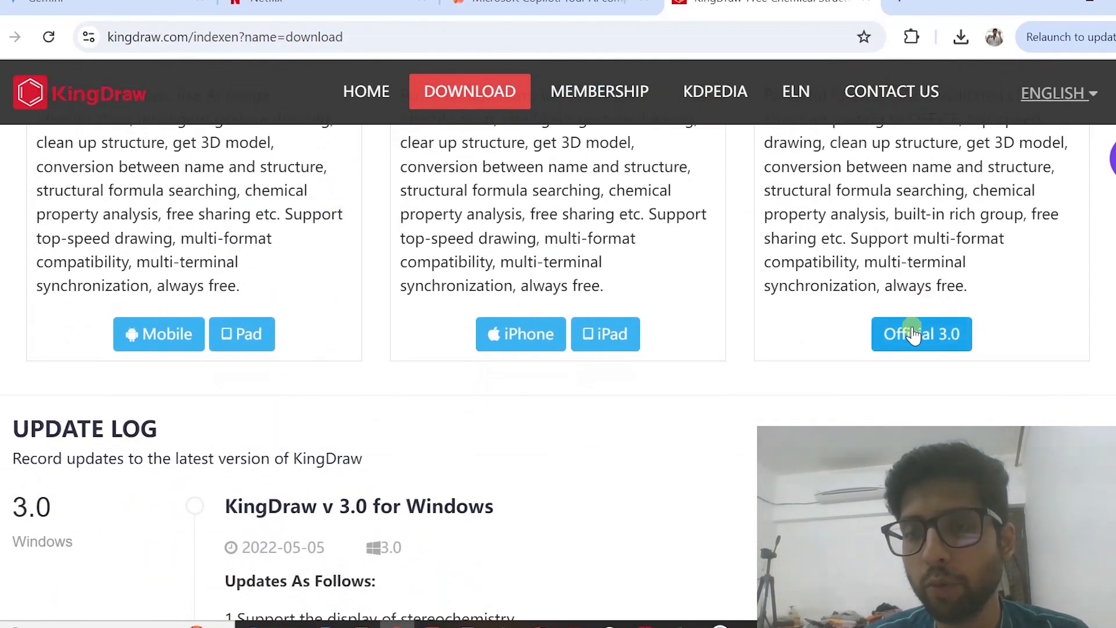
left_click(913, 335)
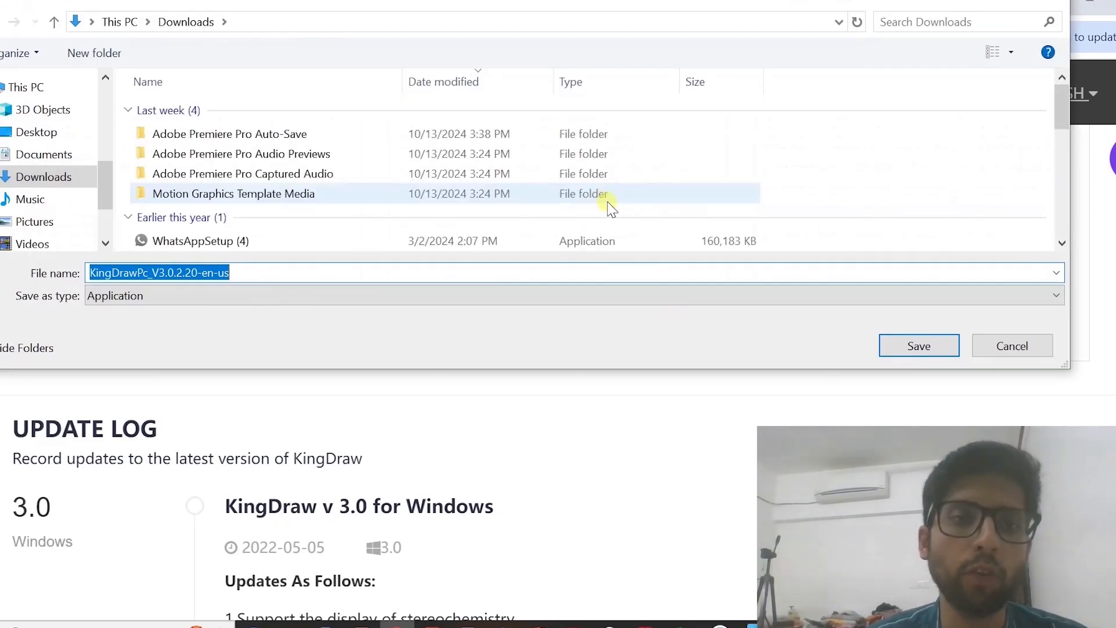
left_click(1006, 347)
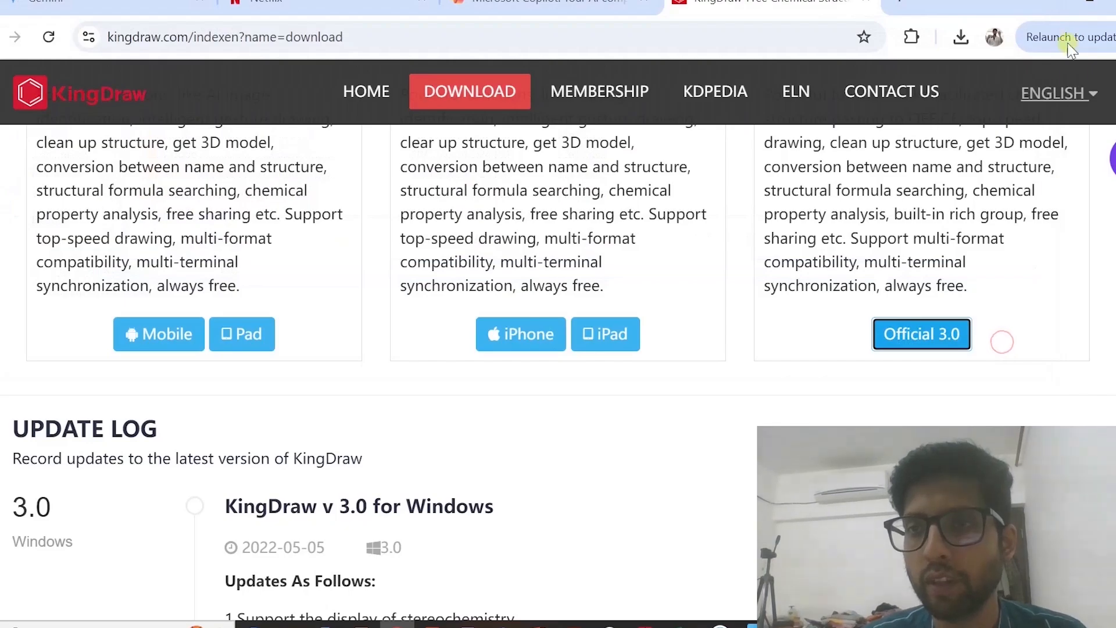
Switch from the browser to KingDraw and create a new blank drawing
left_click(1048, 7)
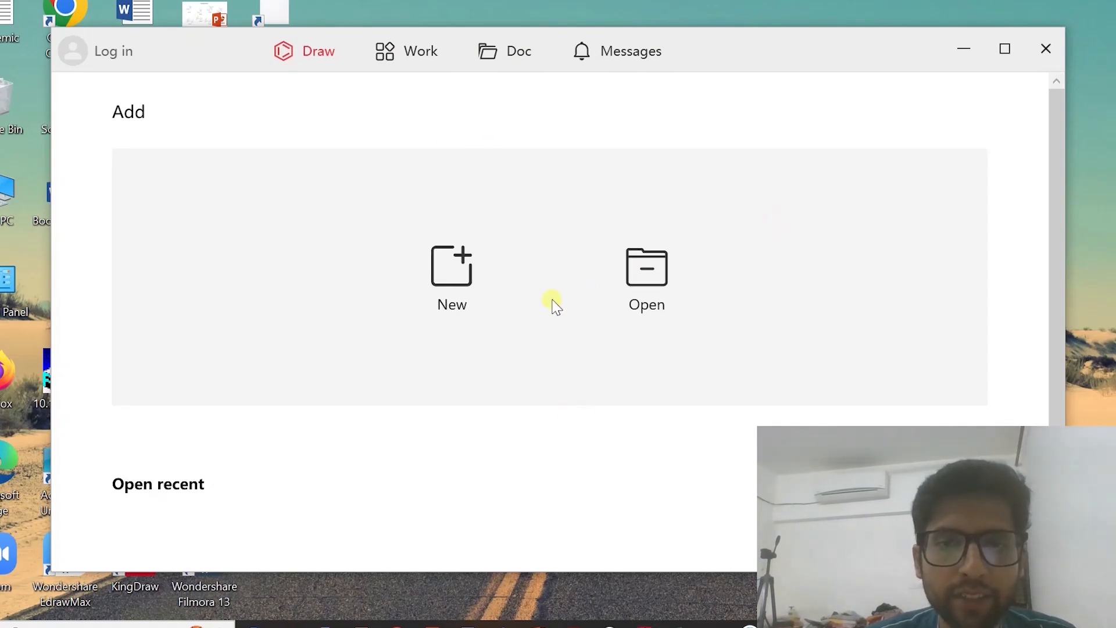
left_click(457, 294)
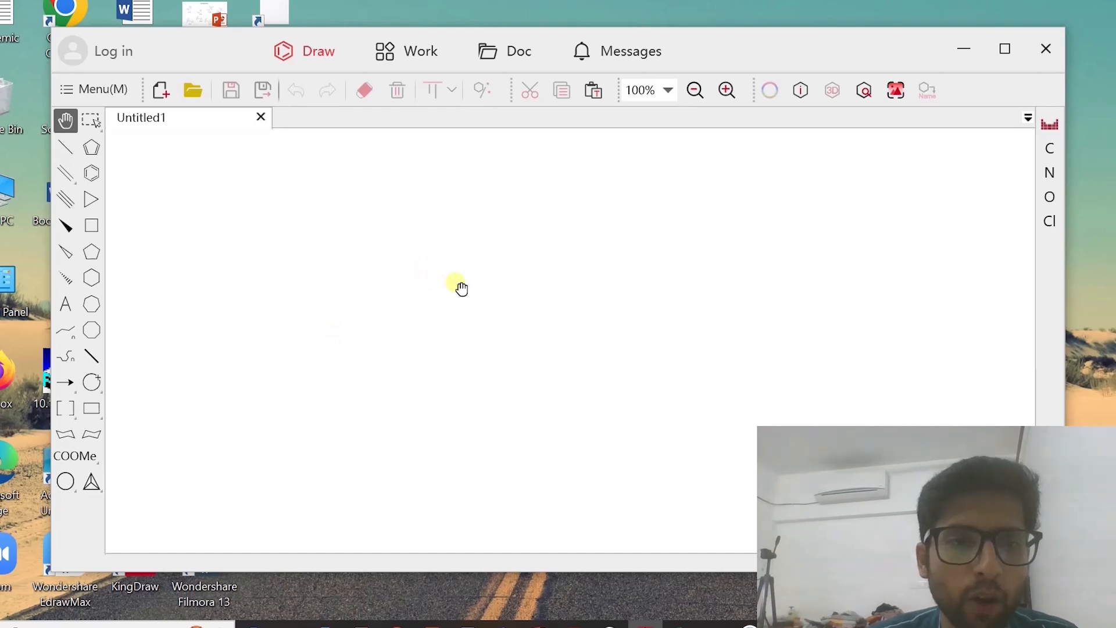
Draw a benzene ring with a three-carbon single-bond zigzag chain attached to its upper-right vertex
left_click(91, 174)
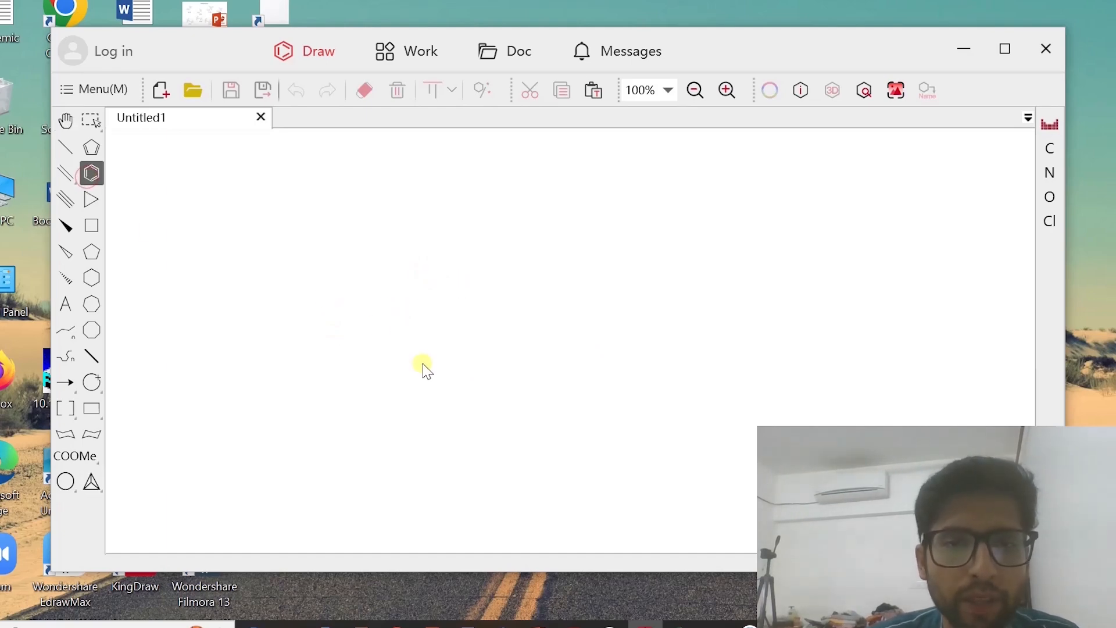
left_click(329, 336)
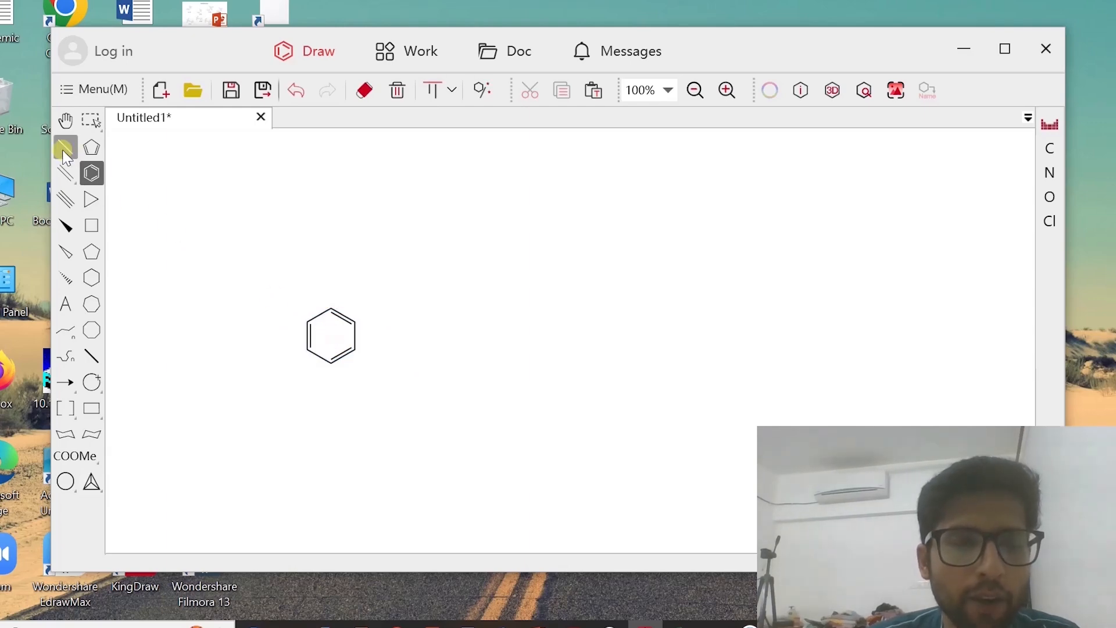
left_click(63, 149)
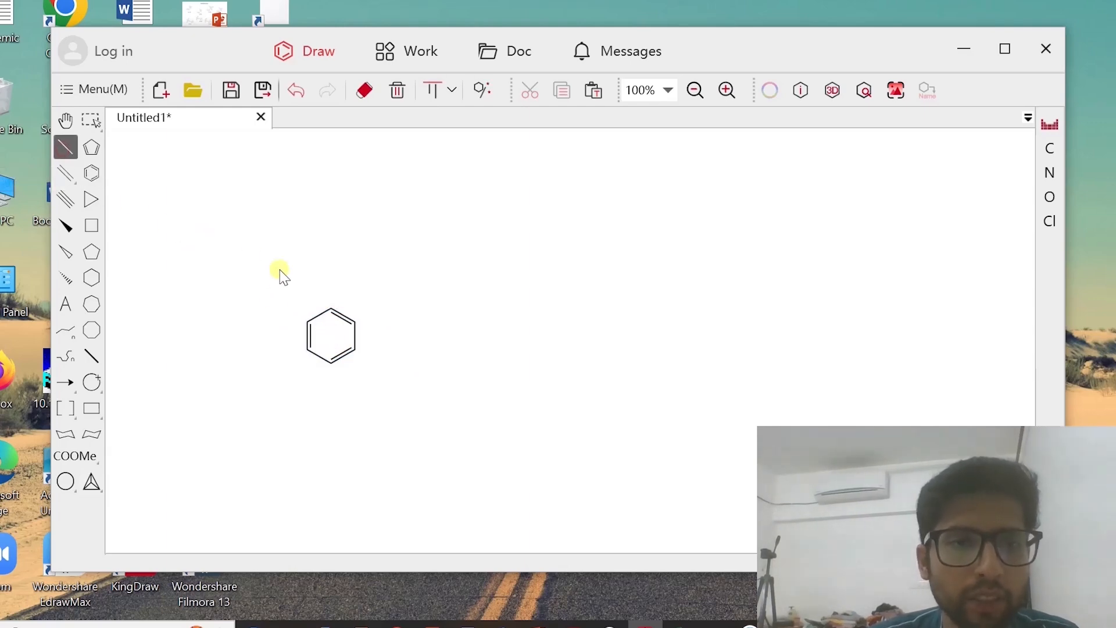
left_click(356, 326)
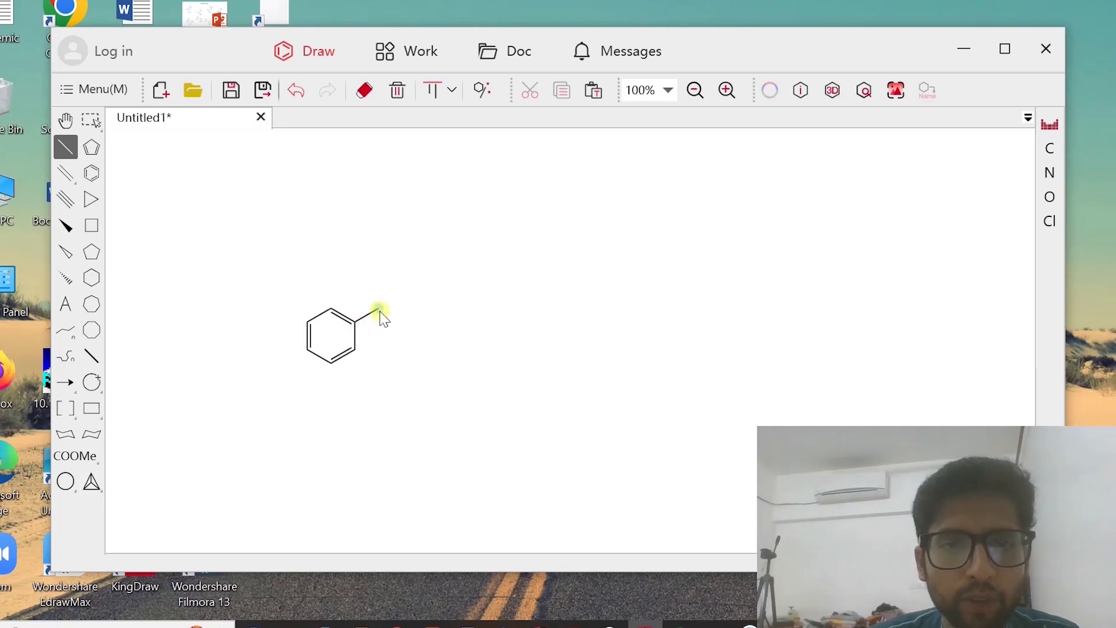
left_click(379, 310)
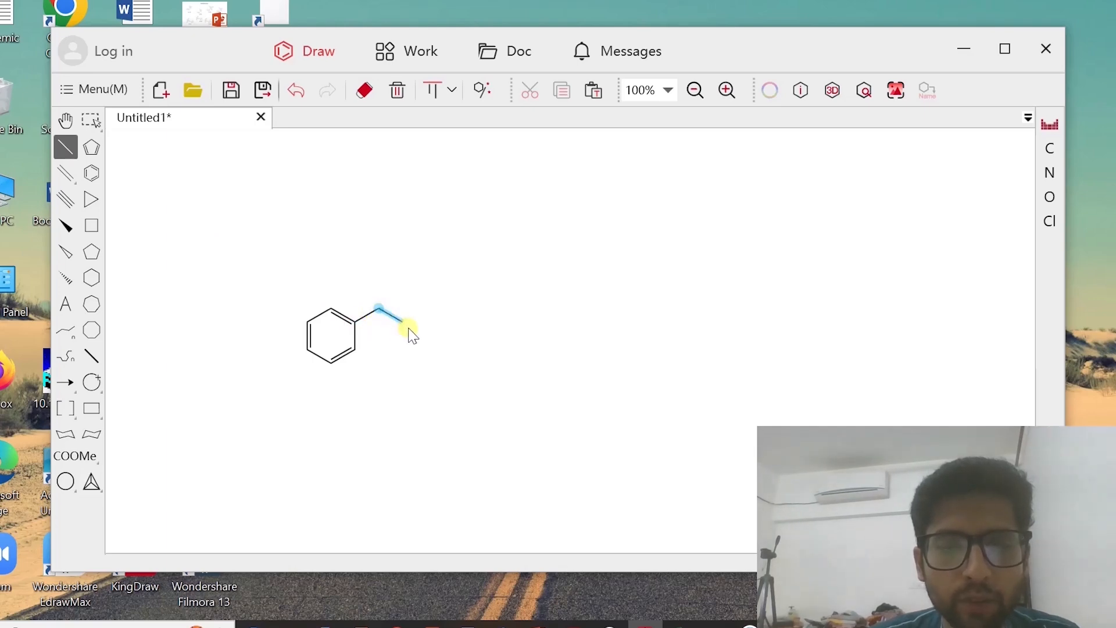
left_click(425, 306)
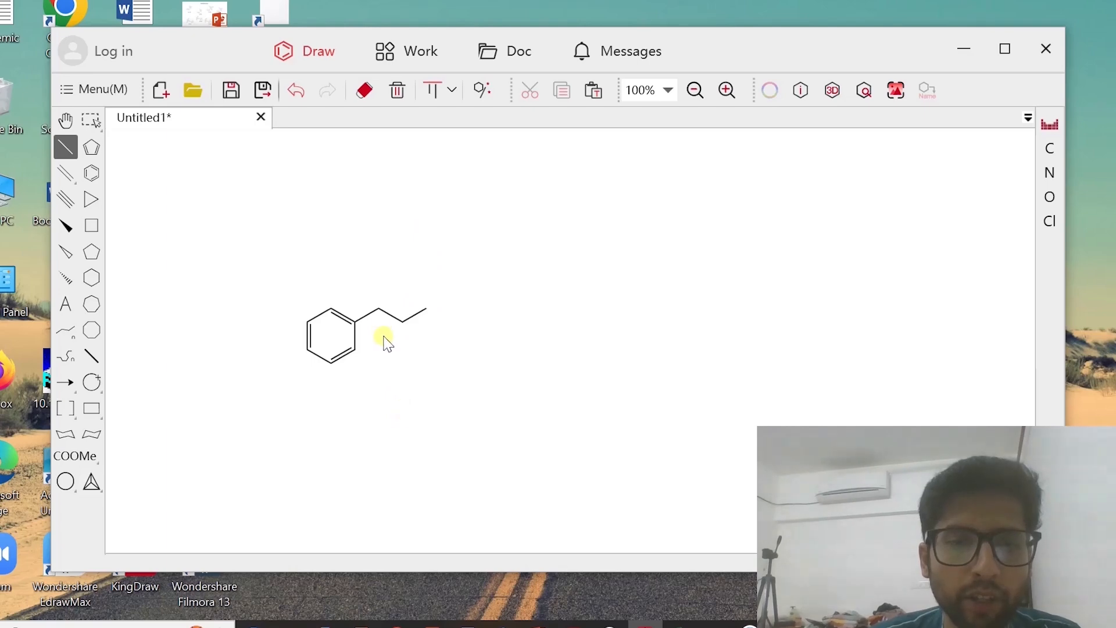
Add an upward double bond on the chain carbon next to the ring and label its end O
left_click_drag(381, 314, 379, 286)
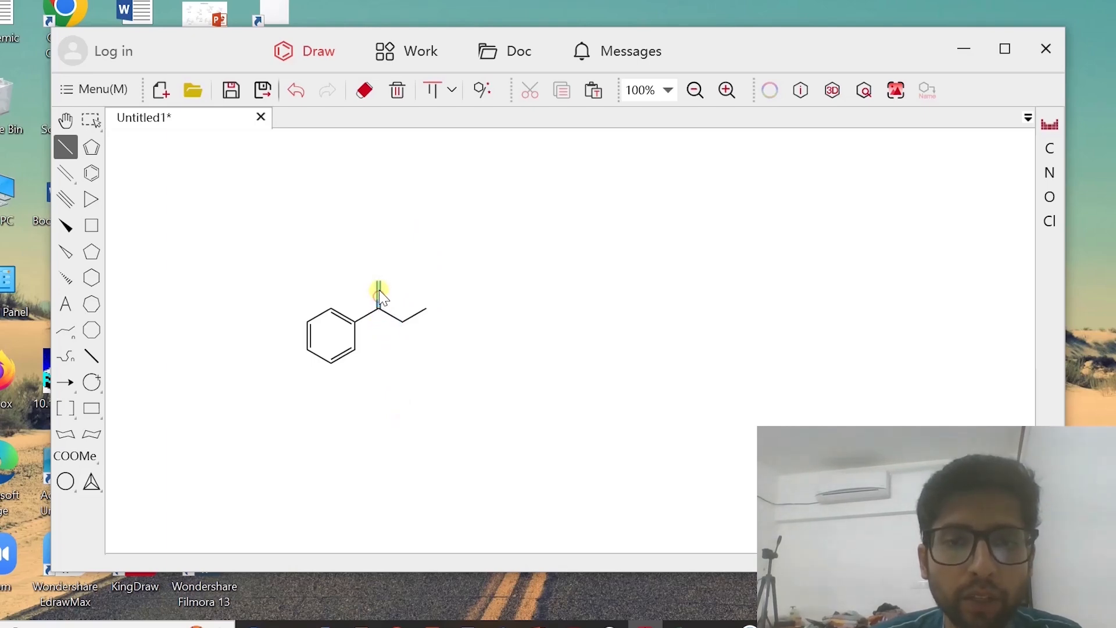
left_click(380, 293)
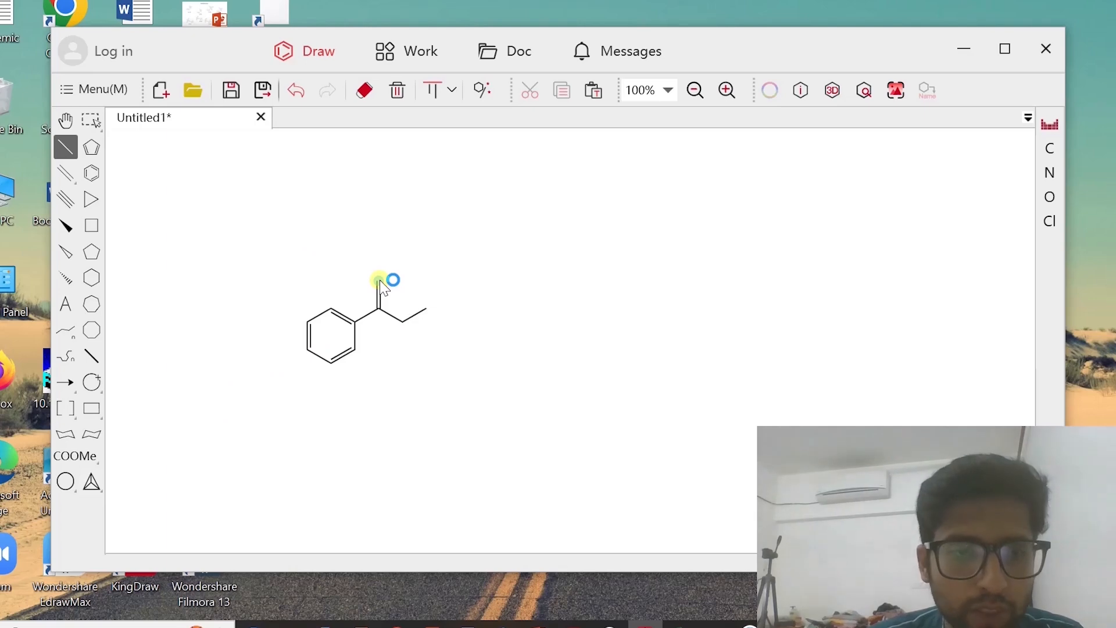
left_click(66, 304)
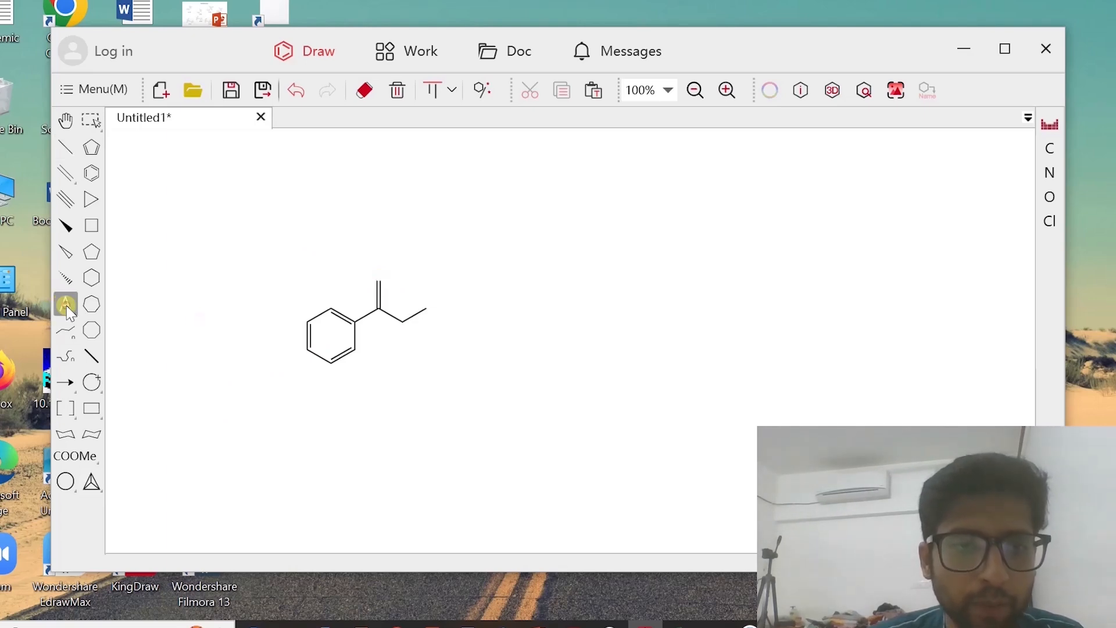
left_click(381, 282)
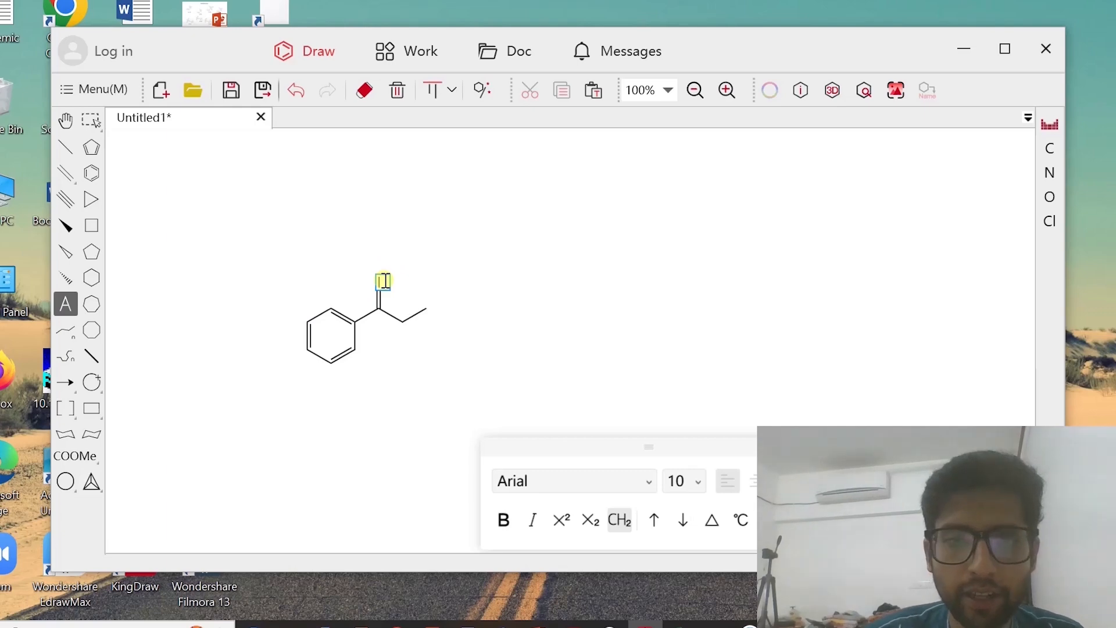
type("O")
left_click(534, 328)
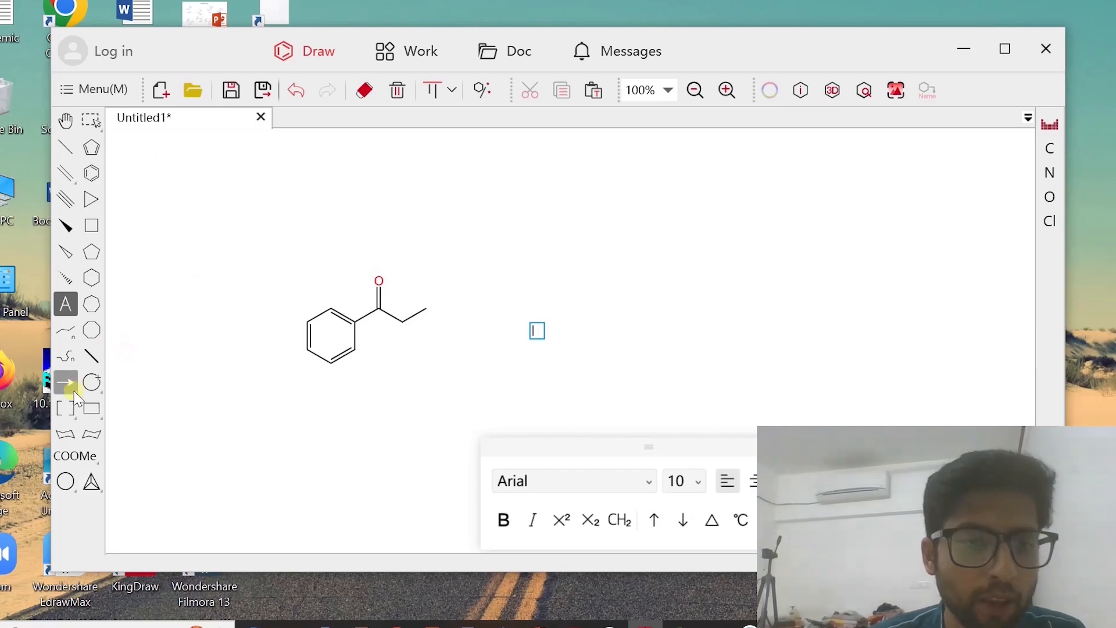
Place a horizontal reaction arrow and a product benzene ring to the right of the ketone, shifting the arrow closer to the ketone
left_click(66, 384)
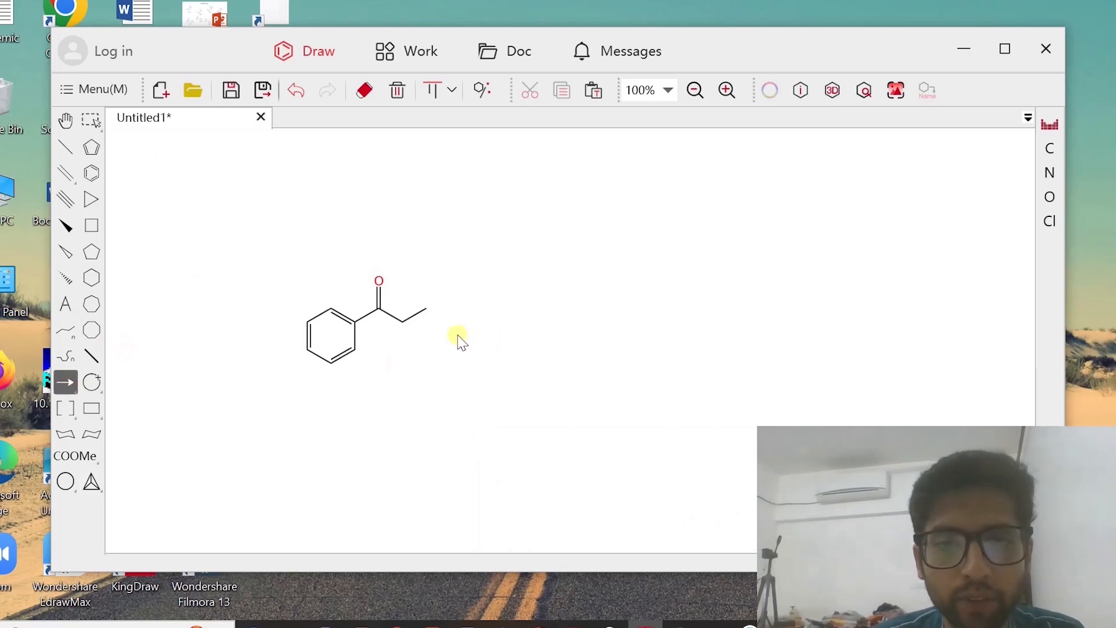
left_click_drag(448, 335, 549, 338)
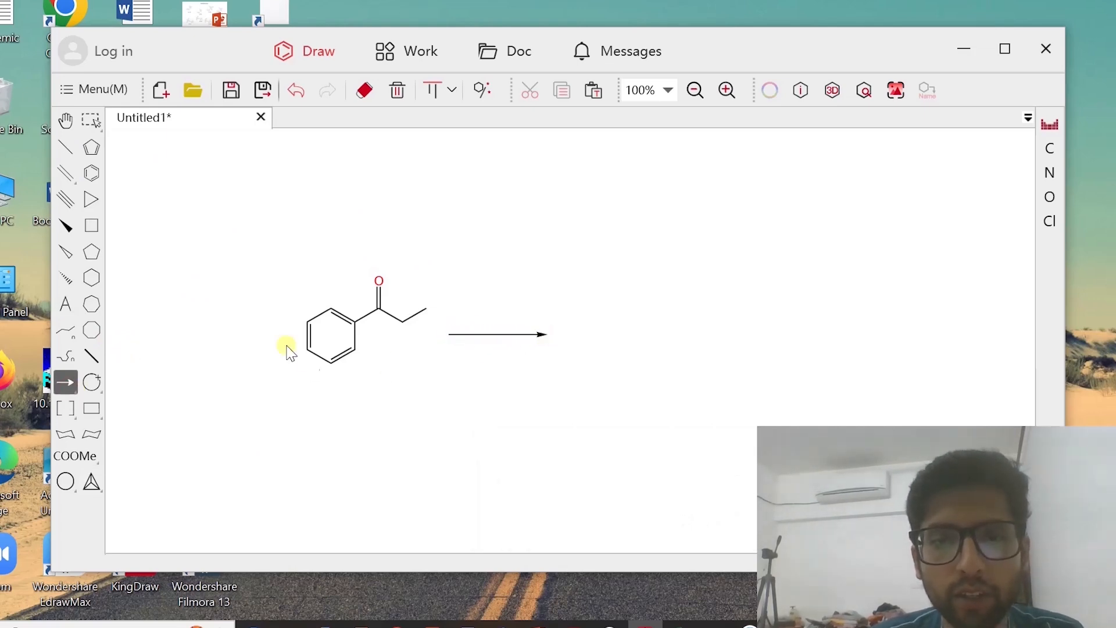
left_click(93, 170)
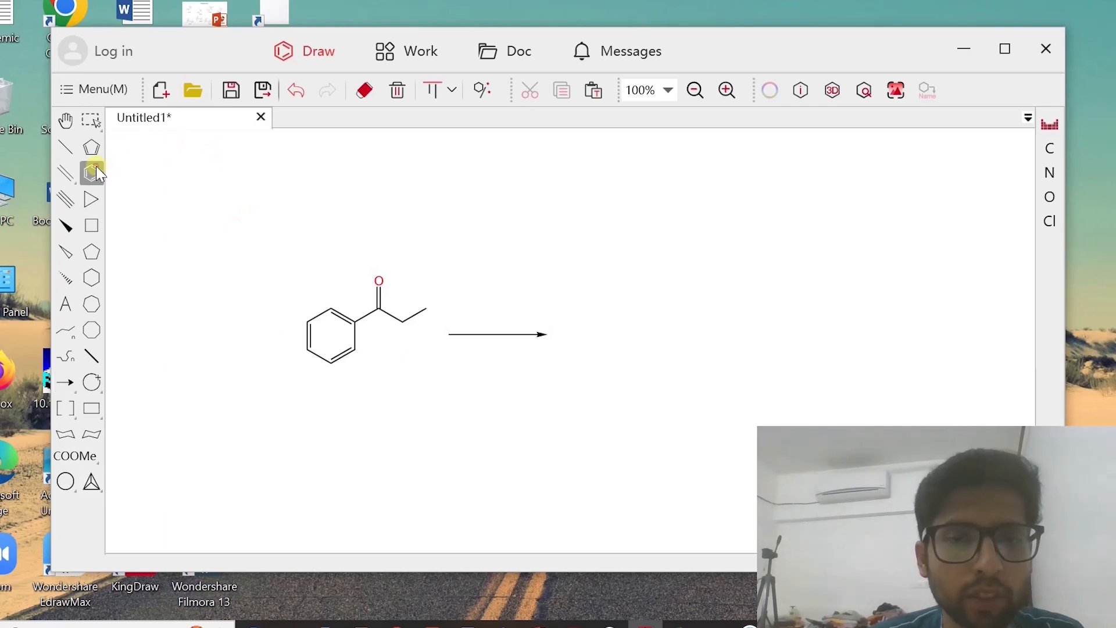
left_click(583, 334)
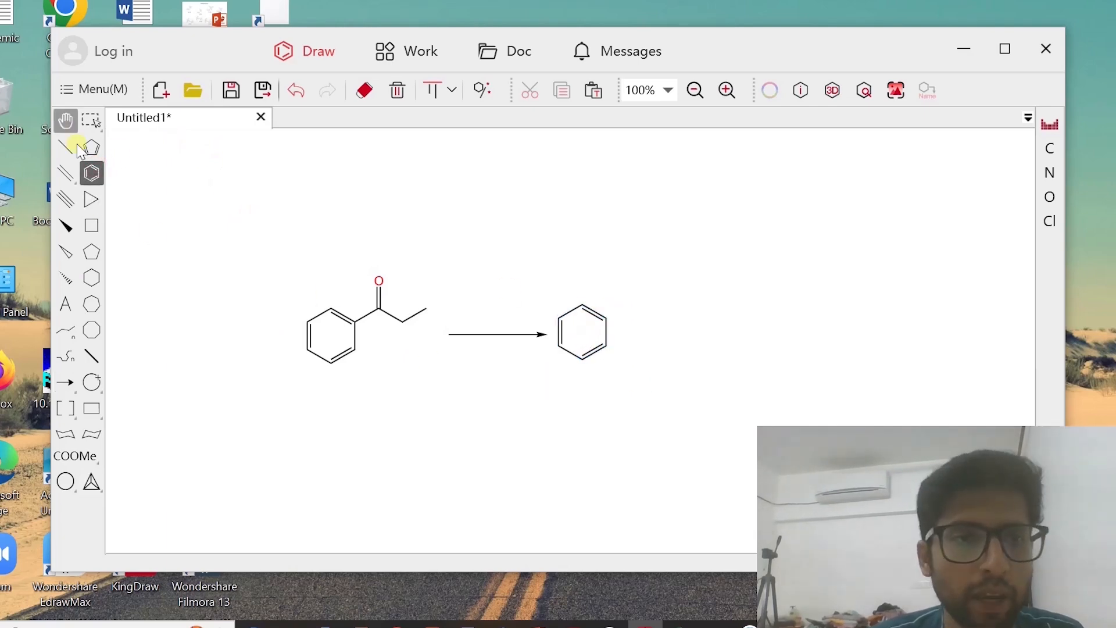
left_click(90, 120)
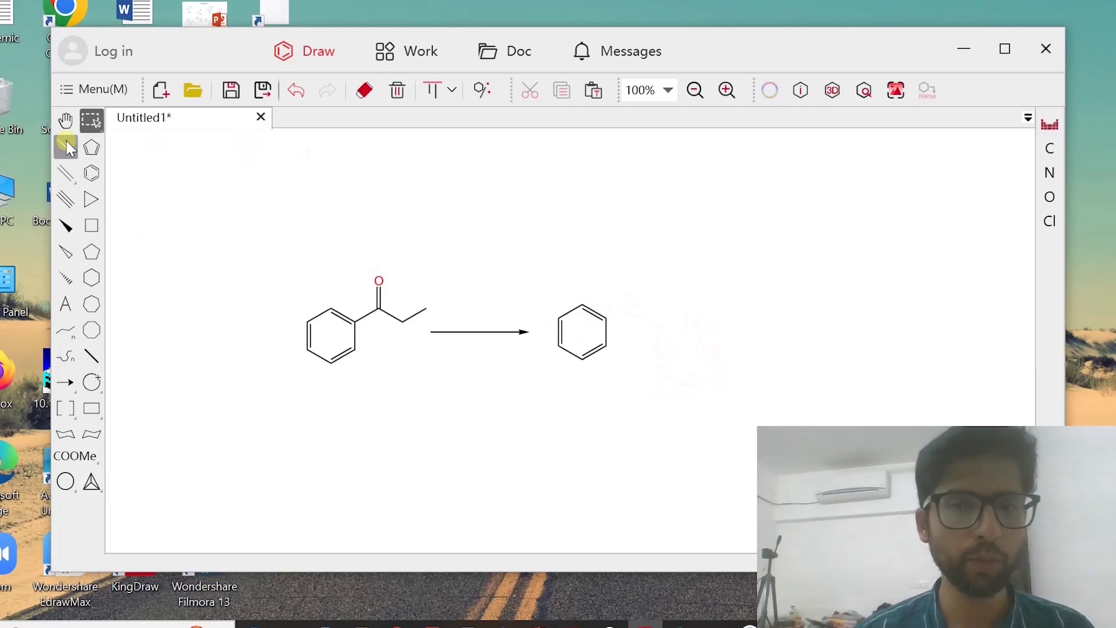
Attach a three-carbon chain to the product ring, with a single-bonded OH on the carbon next to the ring
left_click(65, 147)
left_click_drag(606, 319, 628, 312)
left_click(629, 304)
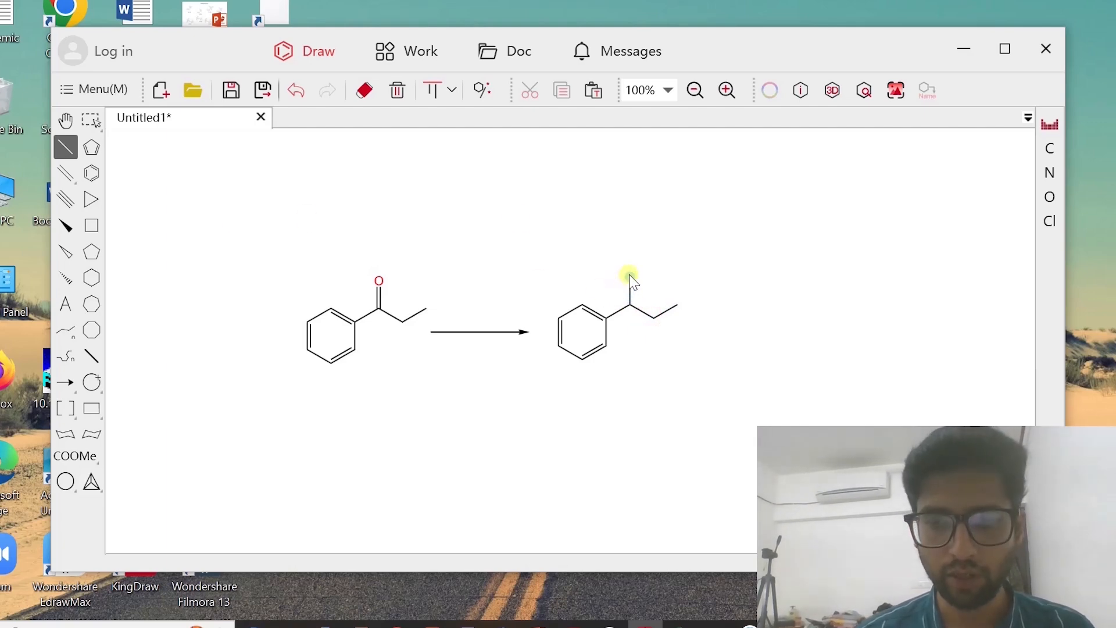
key("o")
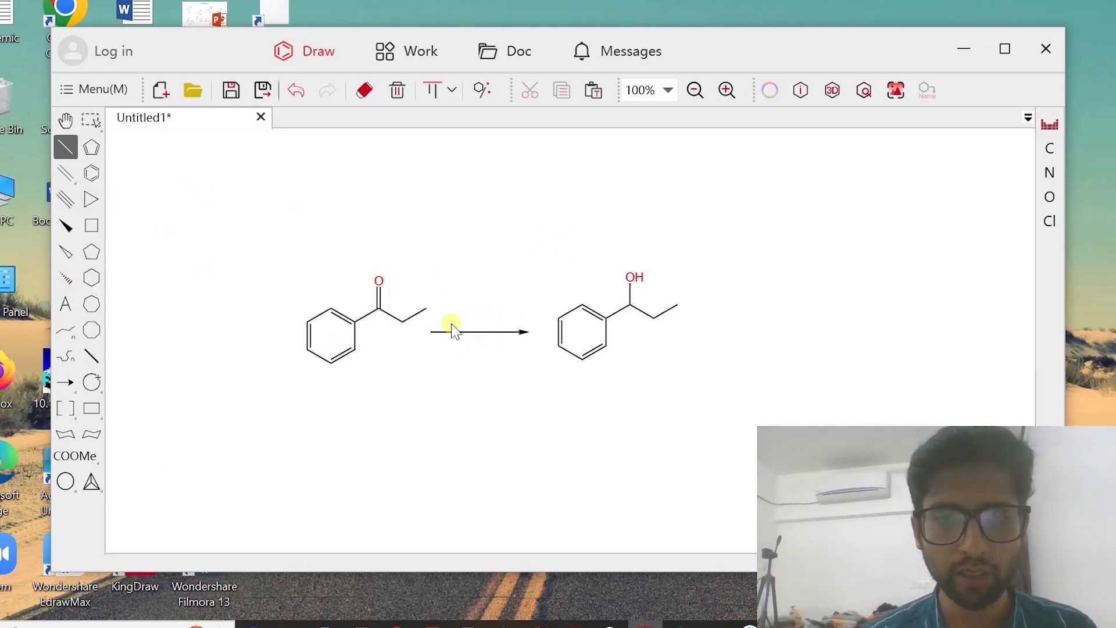
Add the text label NaBH4 above the reaction arrow, with the 4 formatted as a subscript
left_click(66, 304)
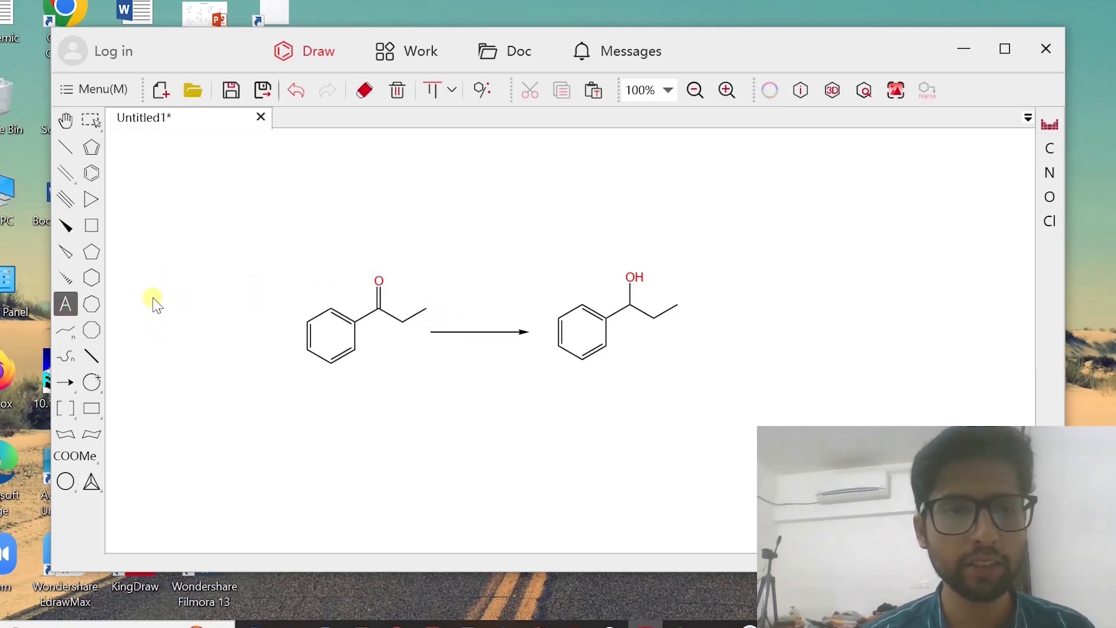
left_click(444, 320)
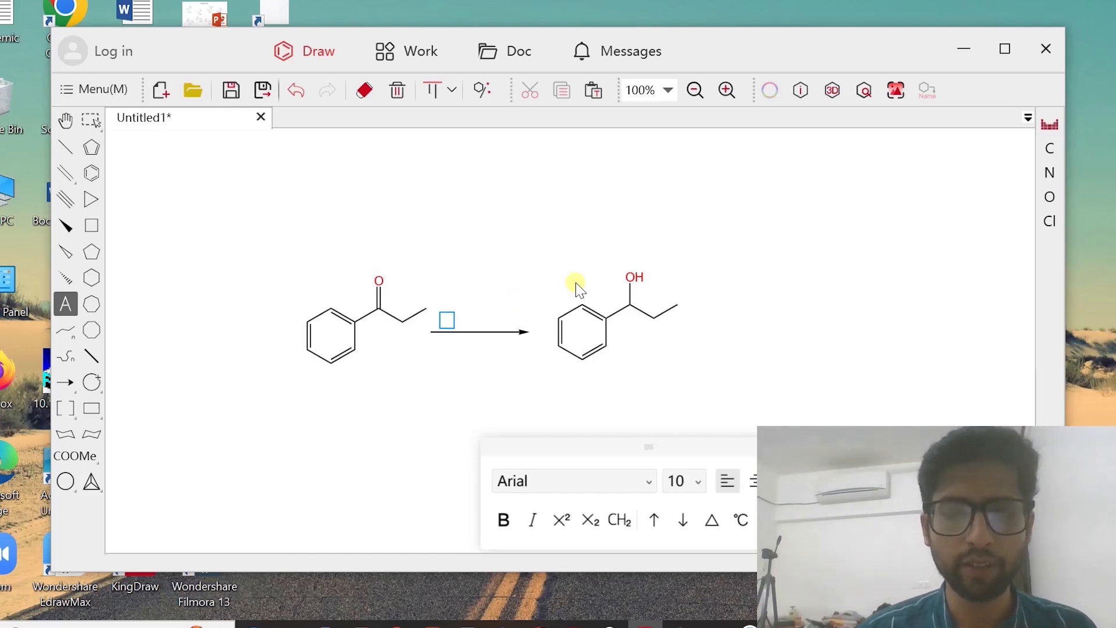
type("Na")
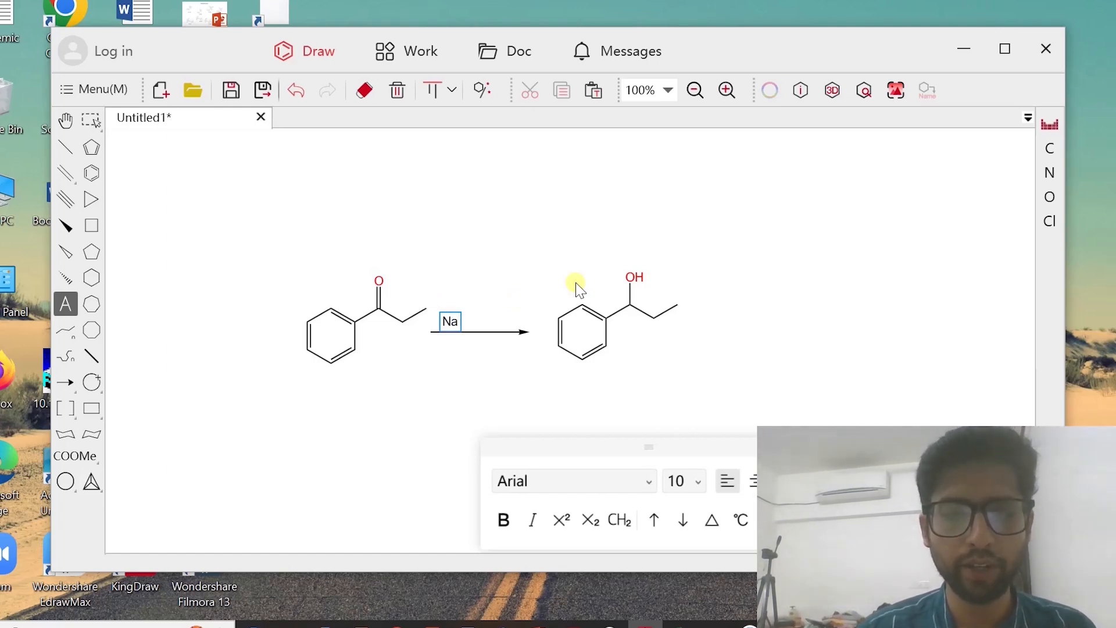
type("BH4")
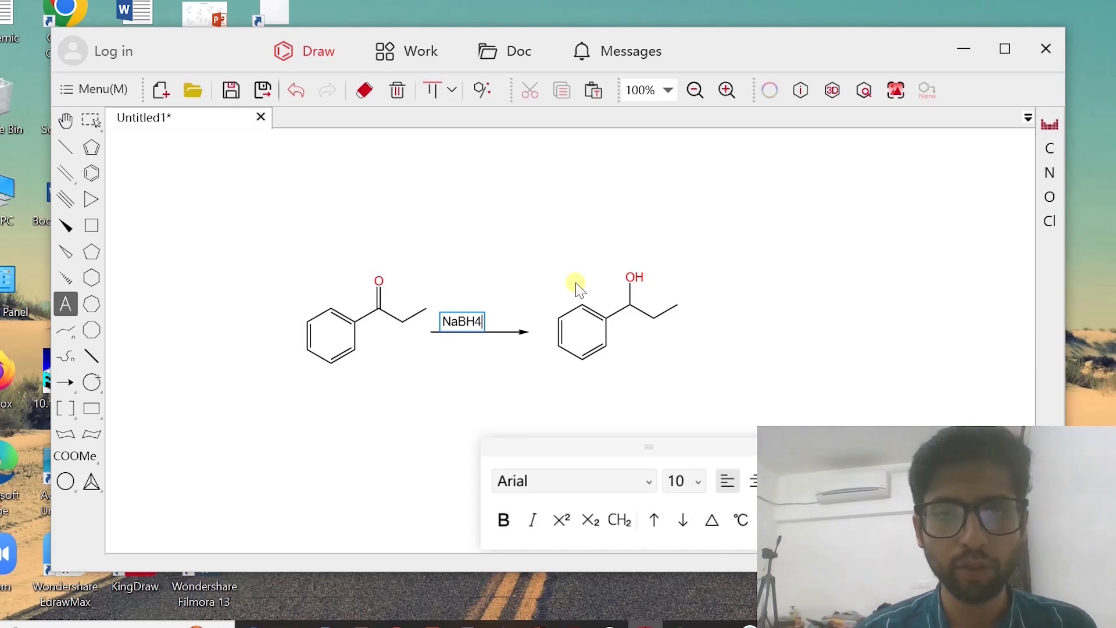
key("shift+Left")
left_click(590, 519)
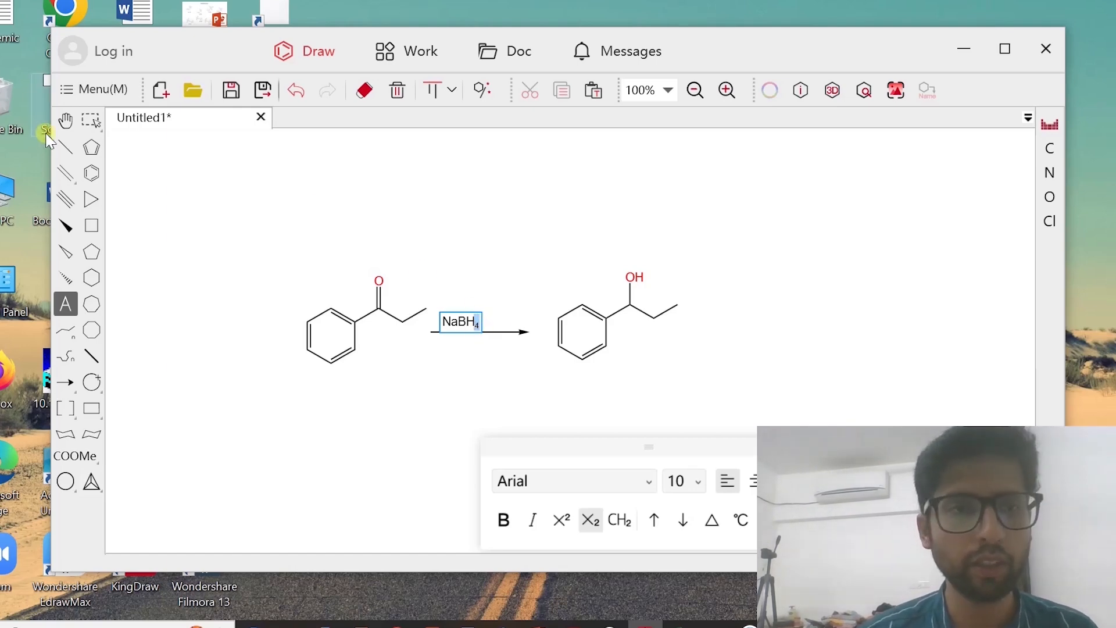
Move the NaBH4 label so it sits centred above the reaction arrow
left_click(91, 120)
left_click(474, 336)
left_click_drag(454, 316, 478, 322)
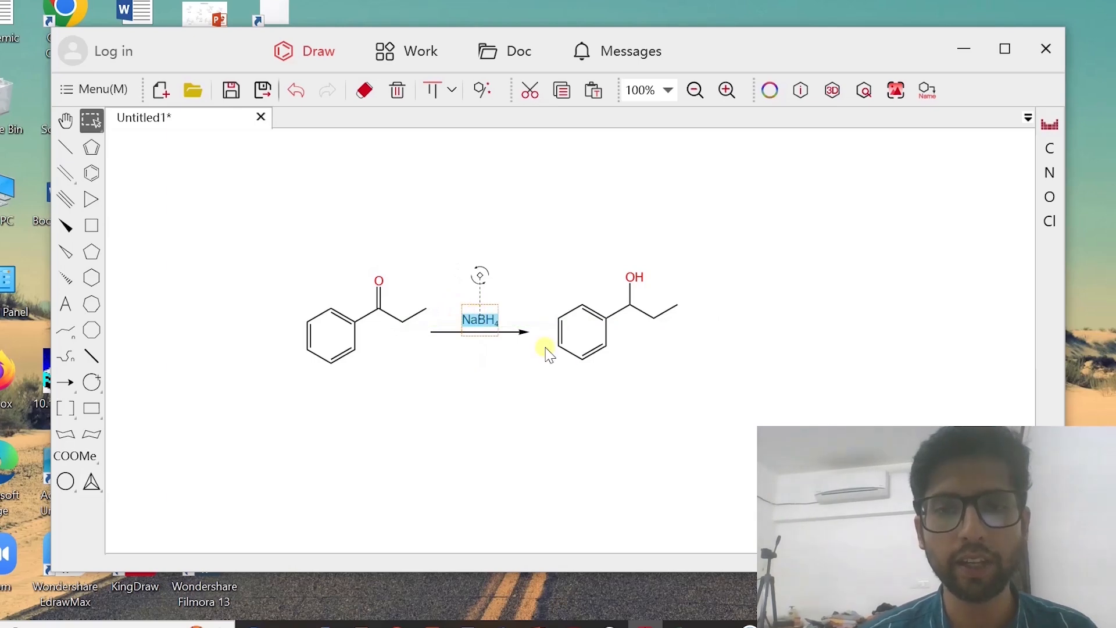
left_click(518, 379)
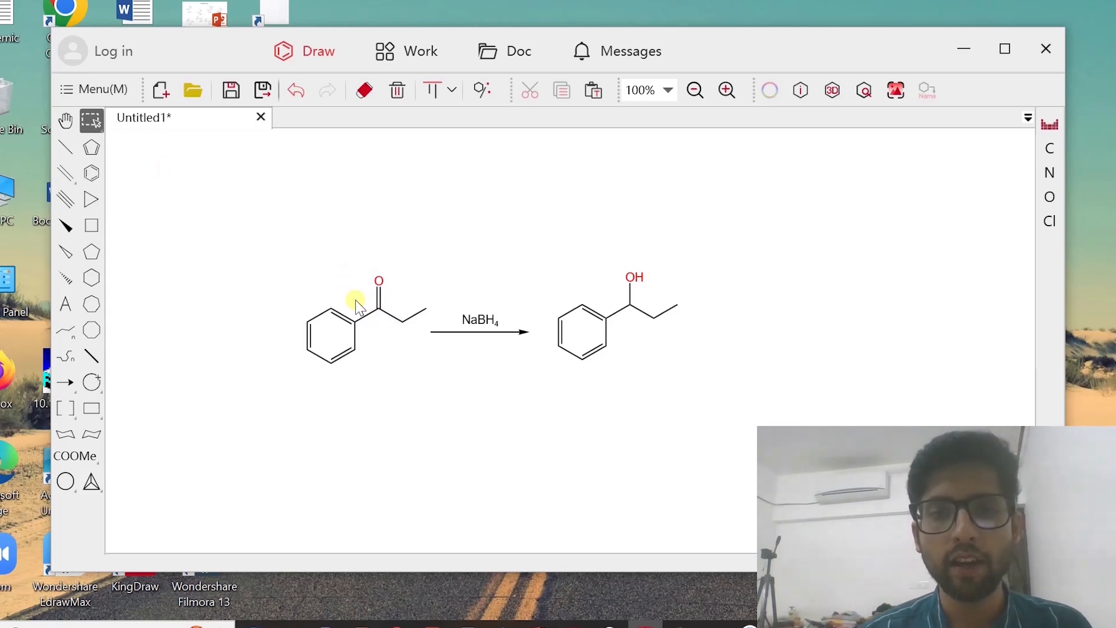
Select the whole ketone structure and shift it slightly left, away from the arrow
double_click(381, 313)
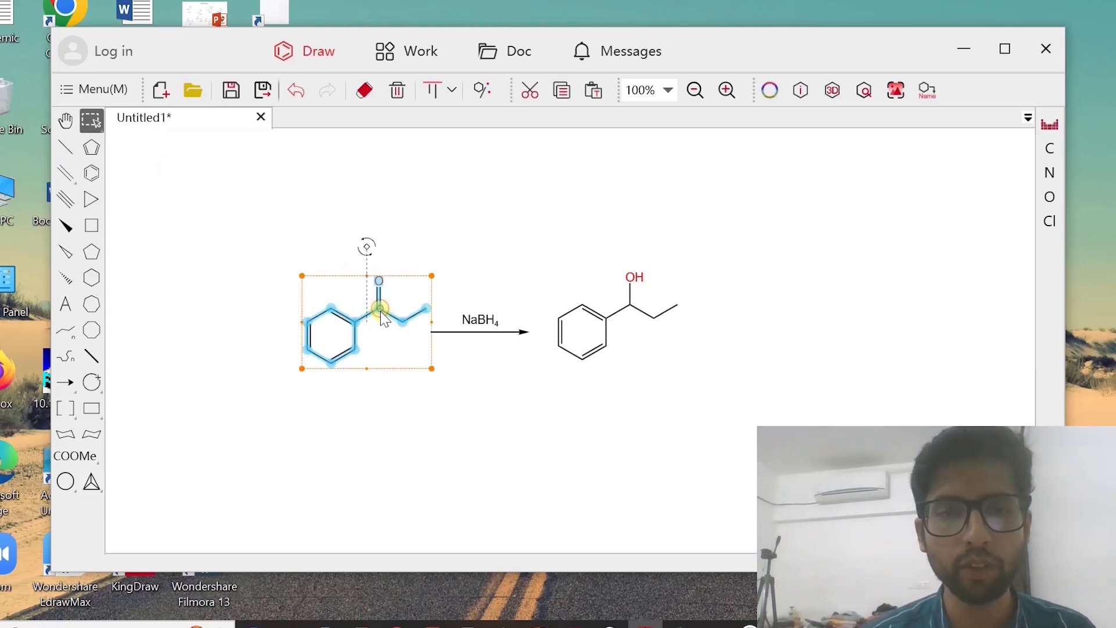
left_click_drag(384, 333, 375, 339)
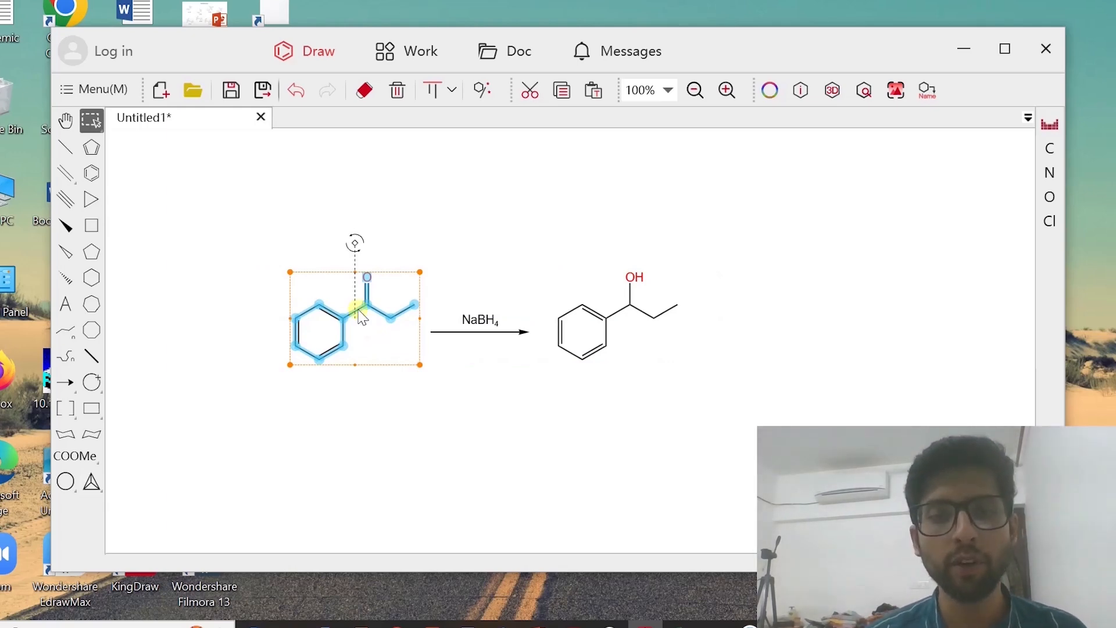
left_click(258, 249)
Copy the whole reaction scheme into a new blank PowerPoint presentation, removing the slide's title and subtitle placeholders
left_click_drag(253, 234, 709, 410)
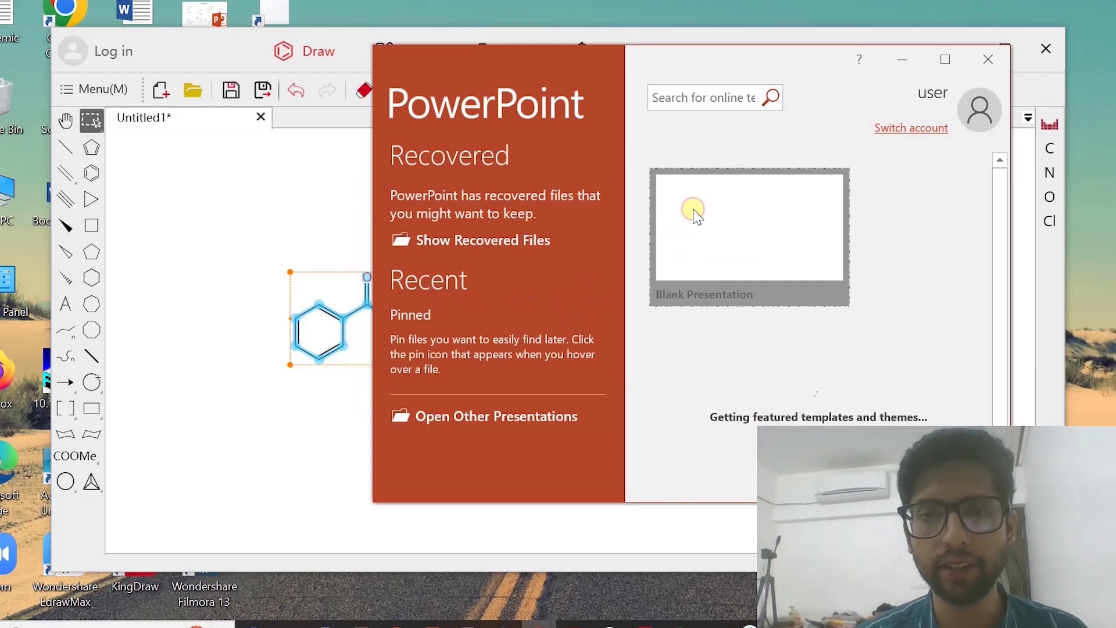
left_click(696, 214)
left_click(942, 56)
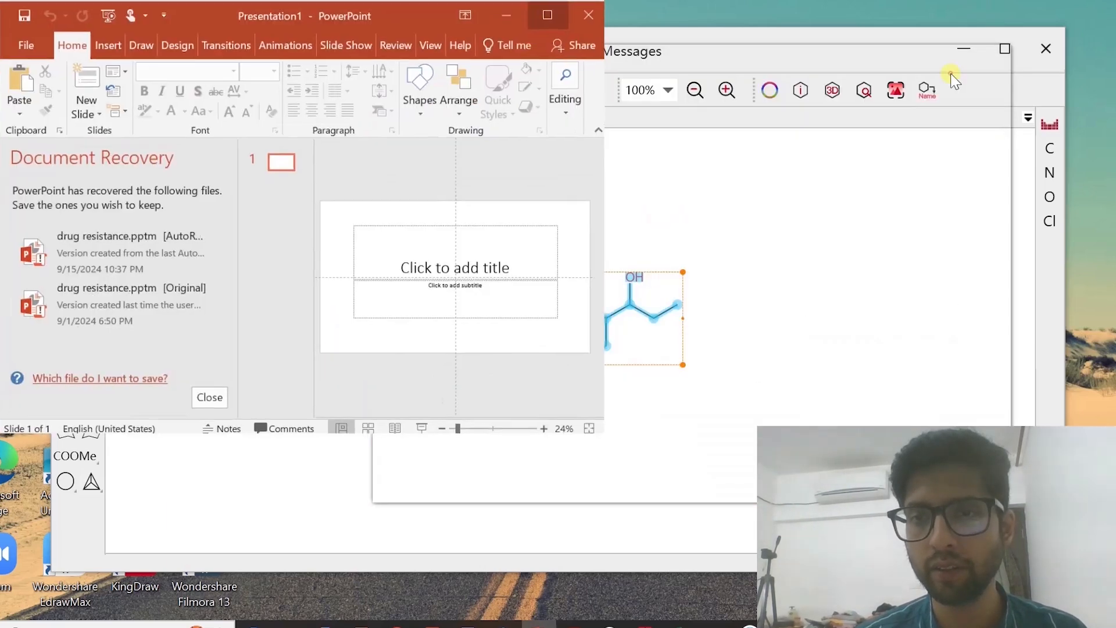
left_click_drag(463, 190, 1061, 538)
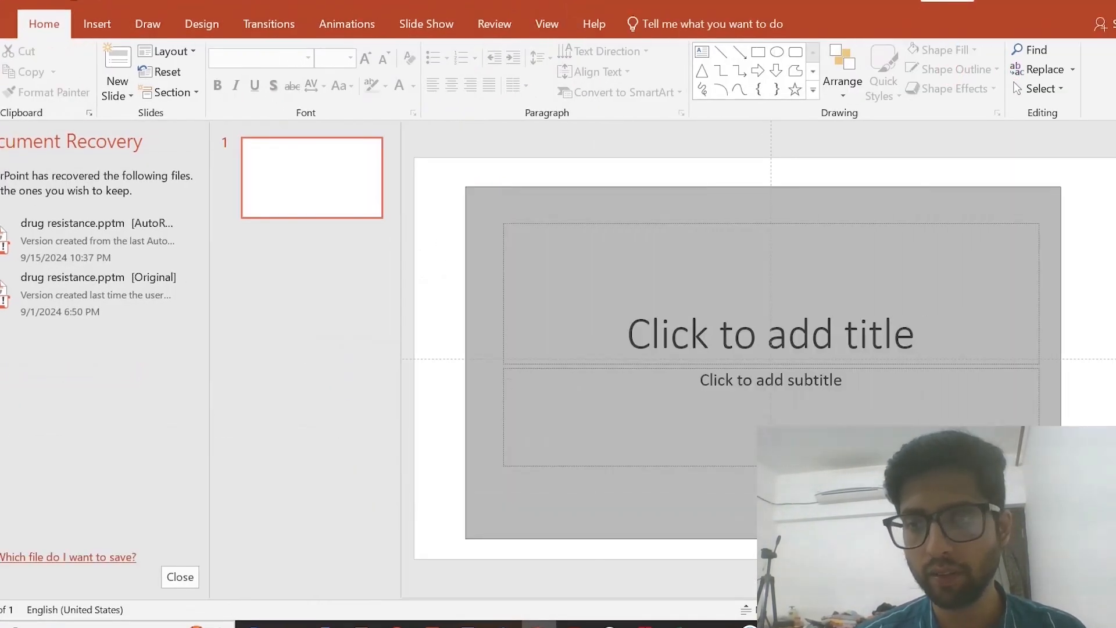
key("Delete")
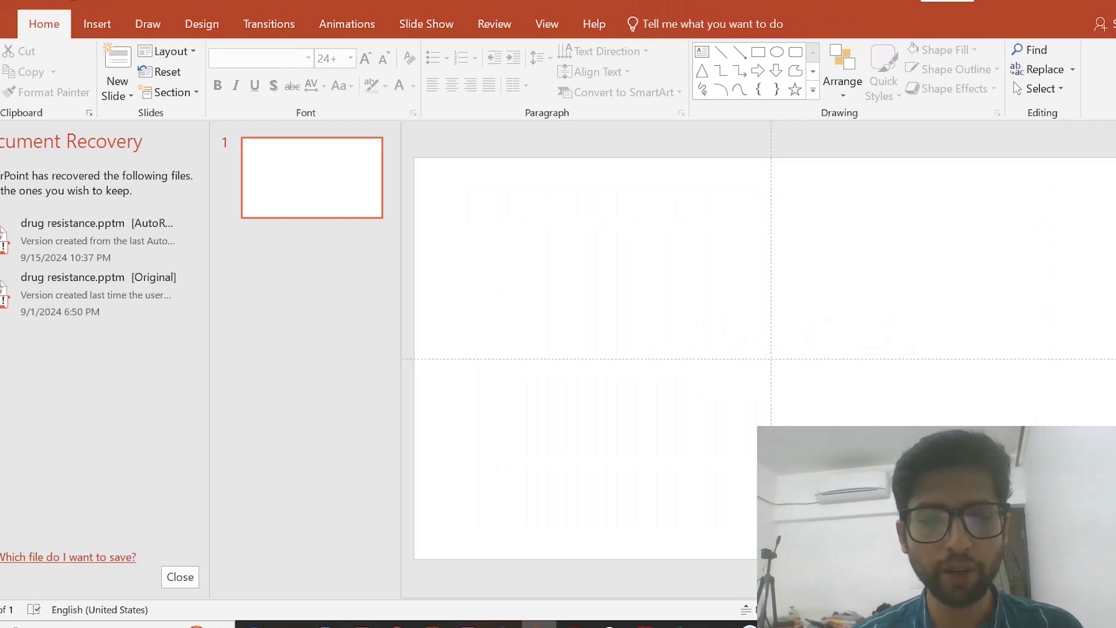
key("ctrl+v")
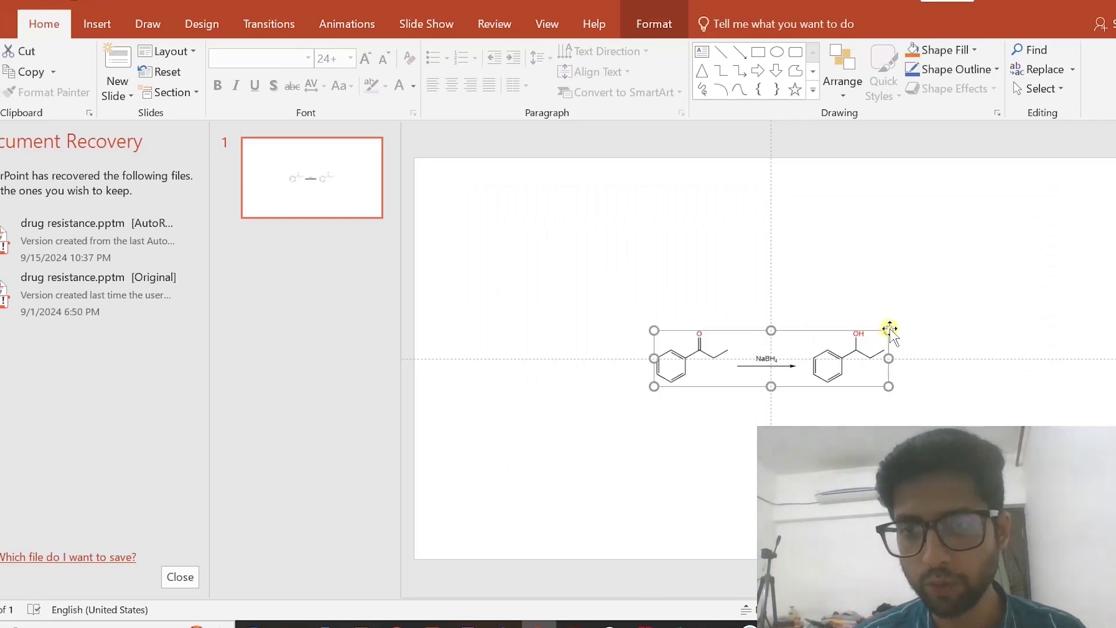
Enlarge the pasted scheme, dismiss the document recovery list, and centre the scheme on the slide
left_click_drag(889, 330, 936, 285)
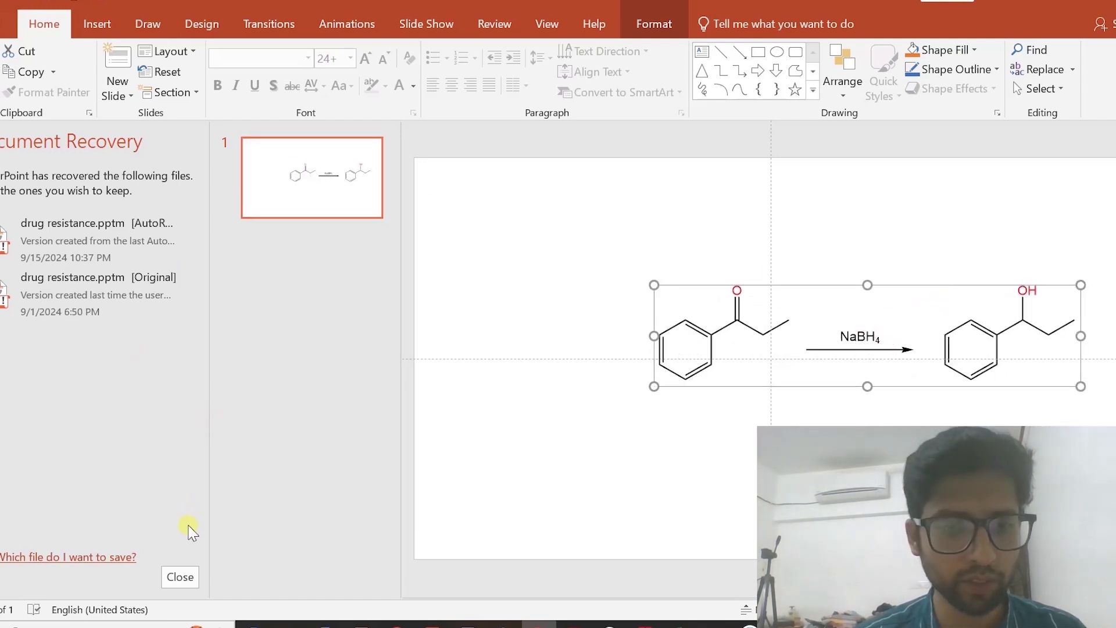
left_click(184, 576)
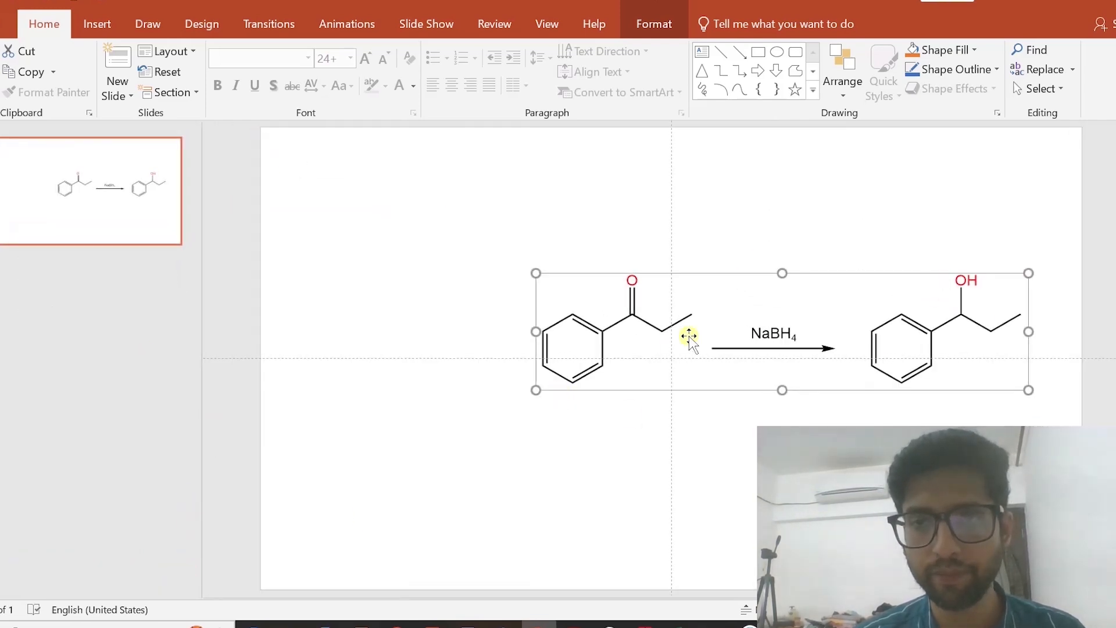
left_click_drag(707, 330, 601, 339)
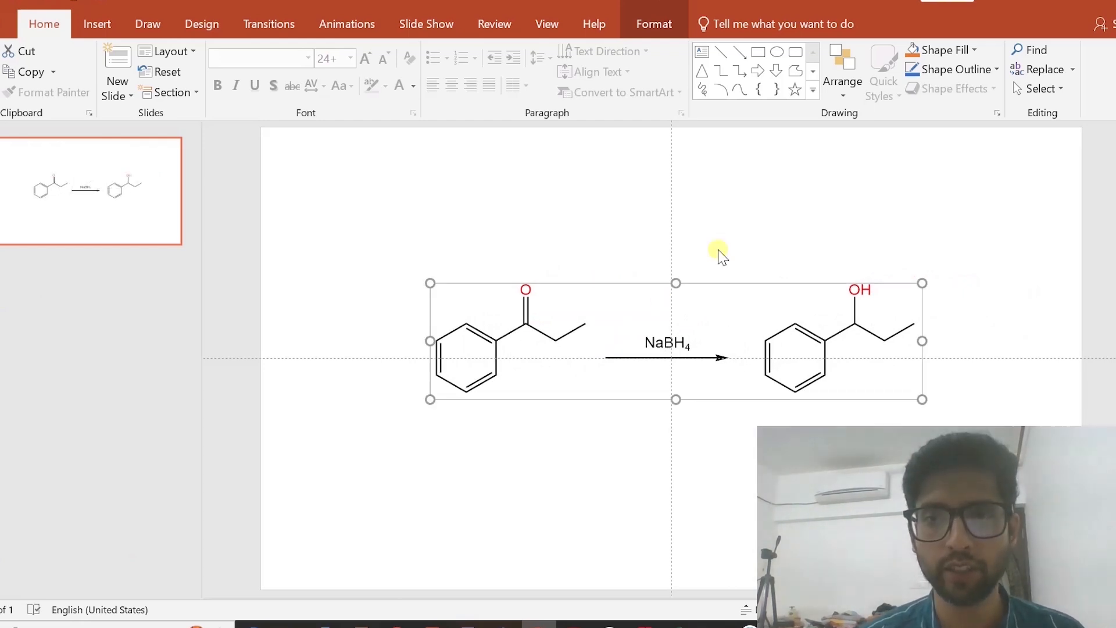
left_click(720, 229)
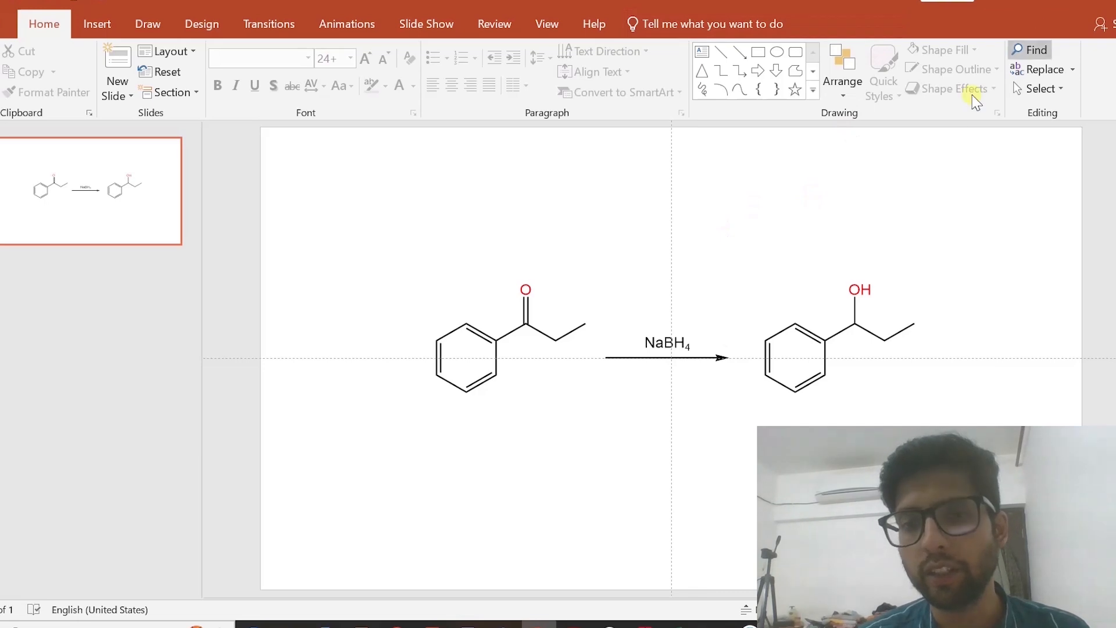
Switch back to KingDraw, select the product's benzene ring, and define the custom olive colour #959B0B
left_click(1049, 6)
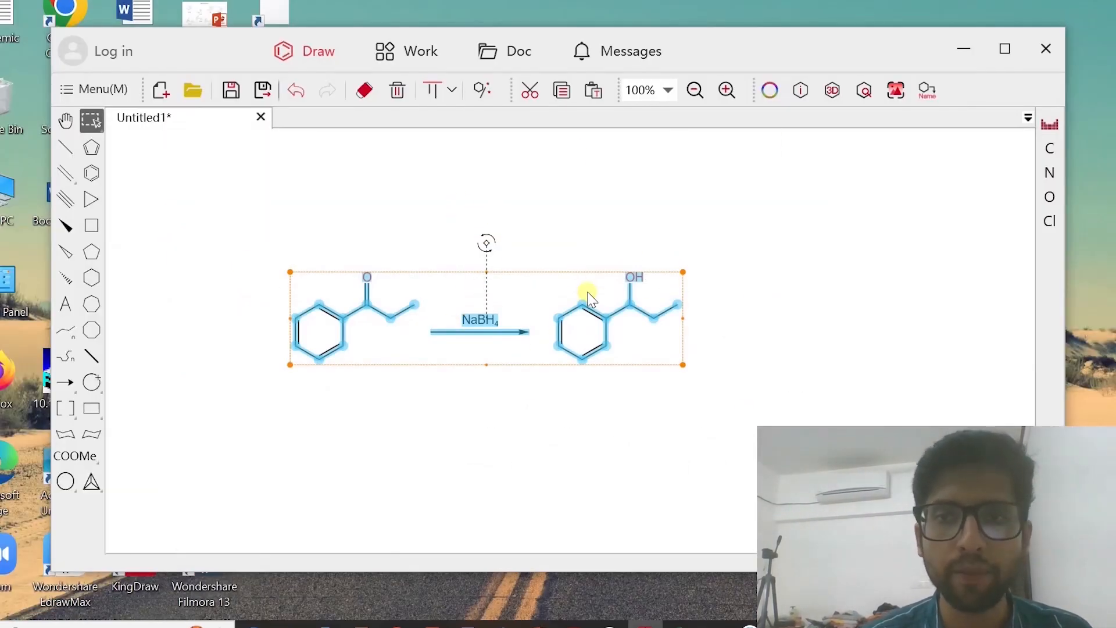
left_click(730, 256)
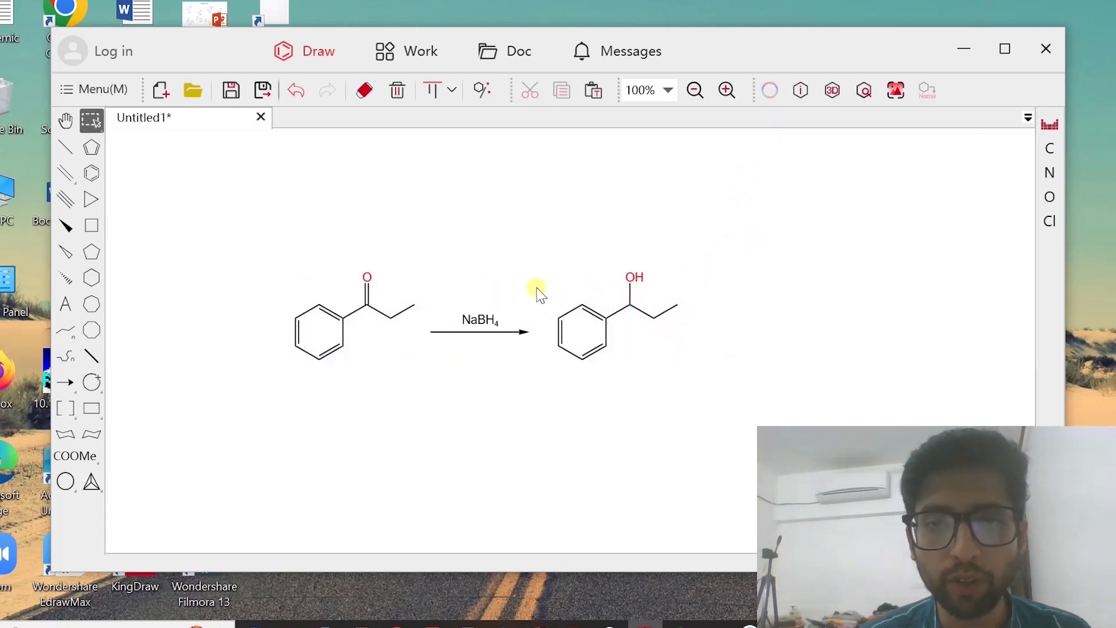
left_click_drag(537, 288, 612, 384)
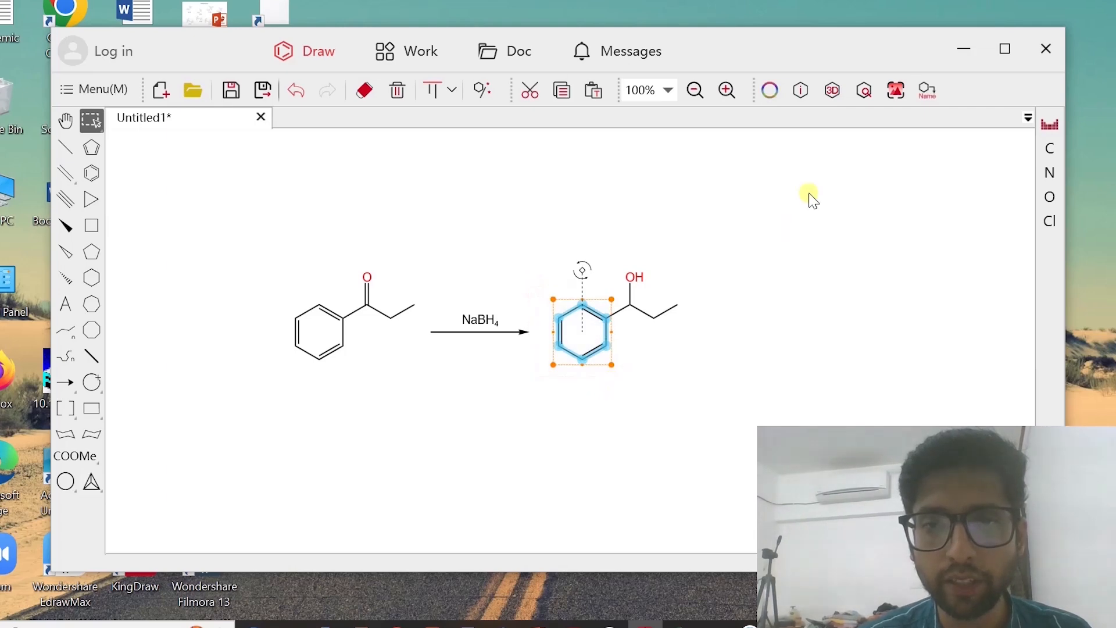
left_click(769, 92)
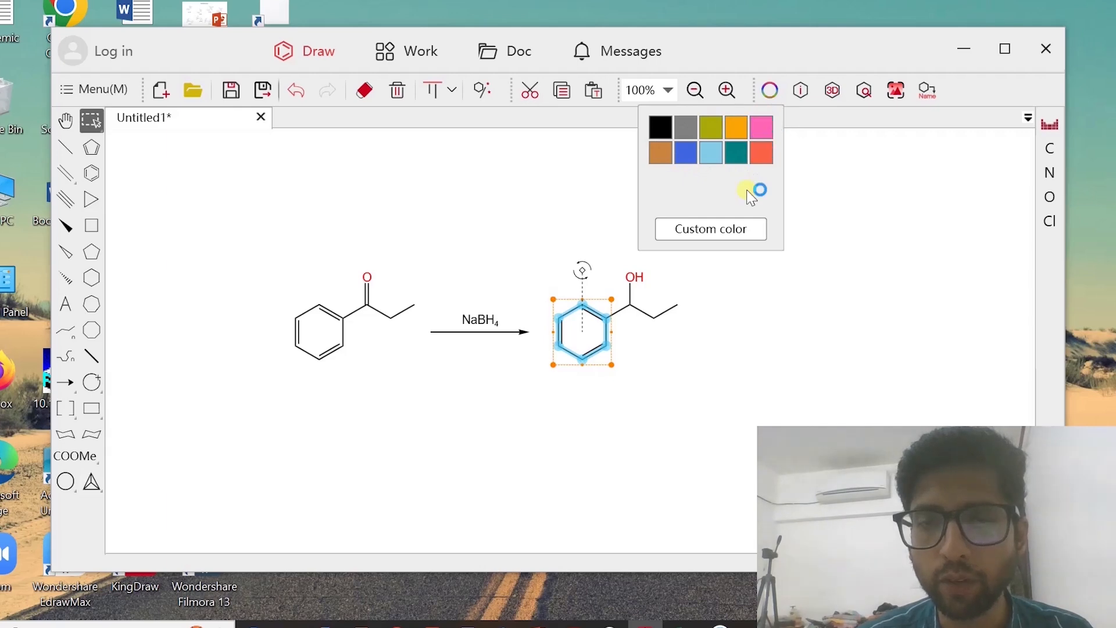
left_click(722, 230)
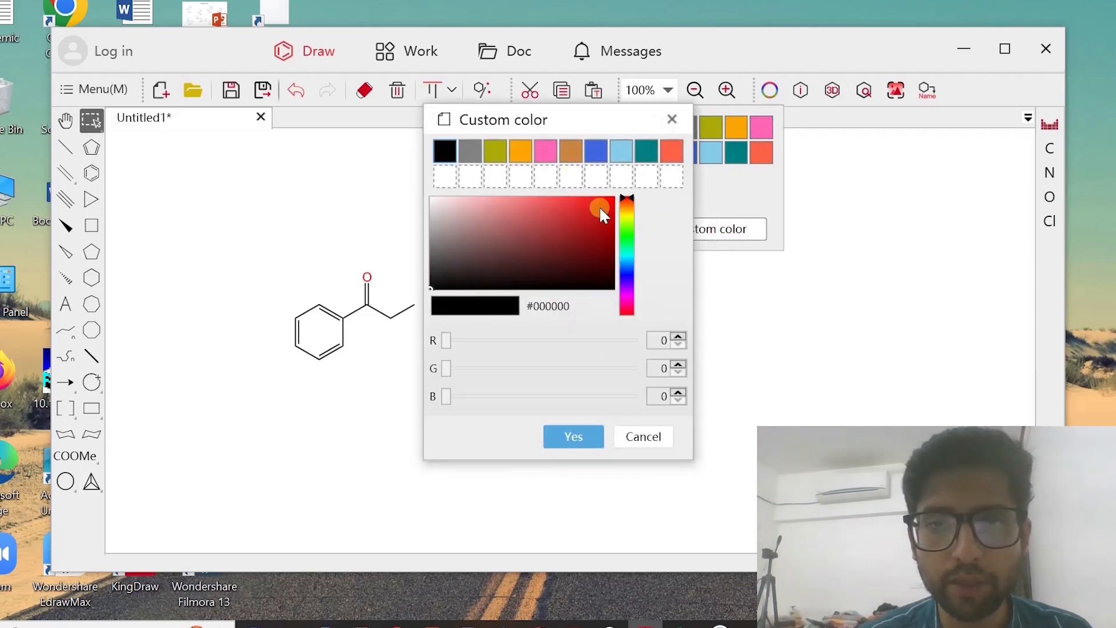
left_click(627, 217)
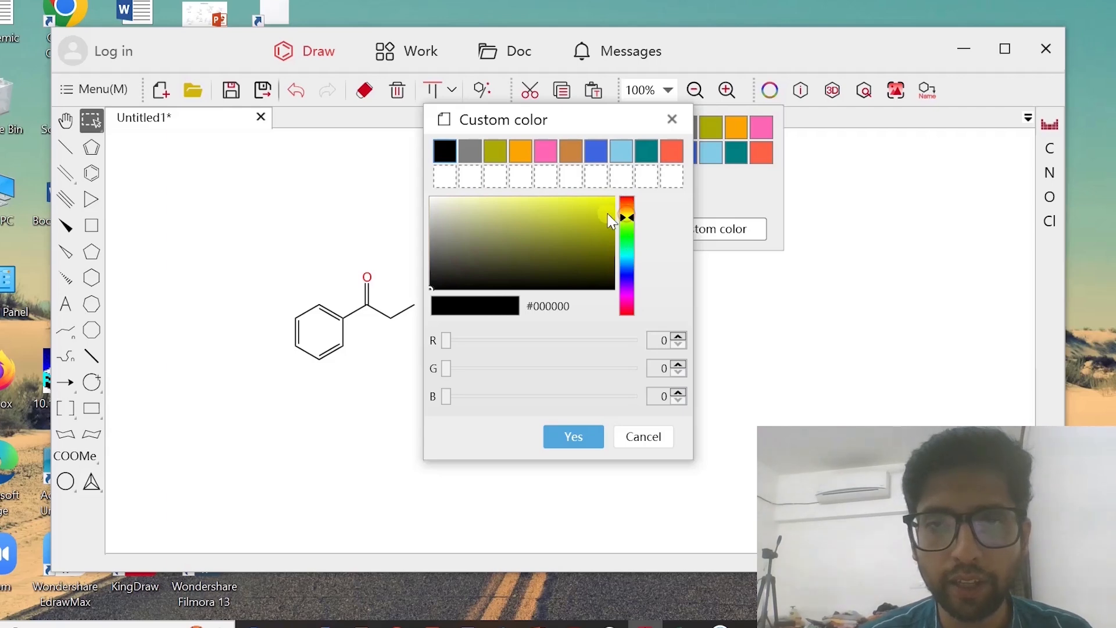
mouse_move(601, 222)
left_mouse_down()
mouse_move(605, 249)
mouse_move(613, 216)
mouse_move(575, 221)
mouse_move(611, 238)
mouse_move(591, 236)
mouse_move(603, 232)
left_mouse_up()
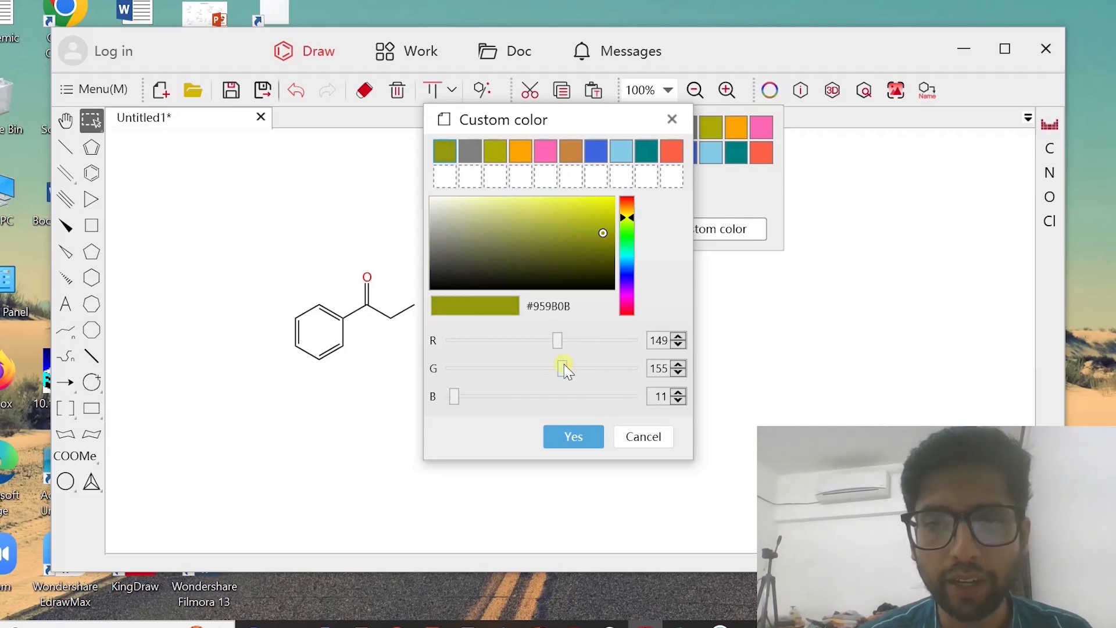
left_click(573, 437)
left_click(704, 373)
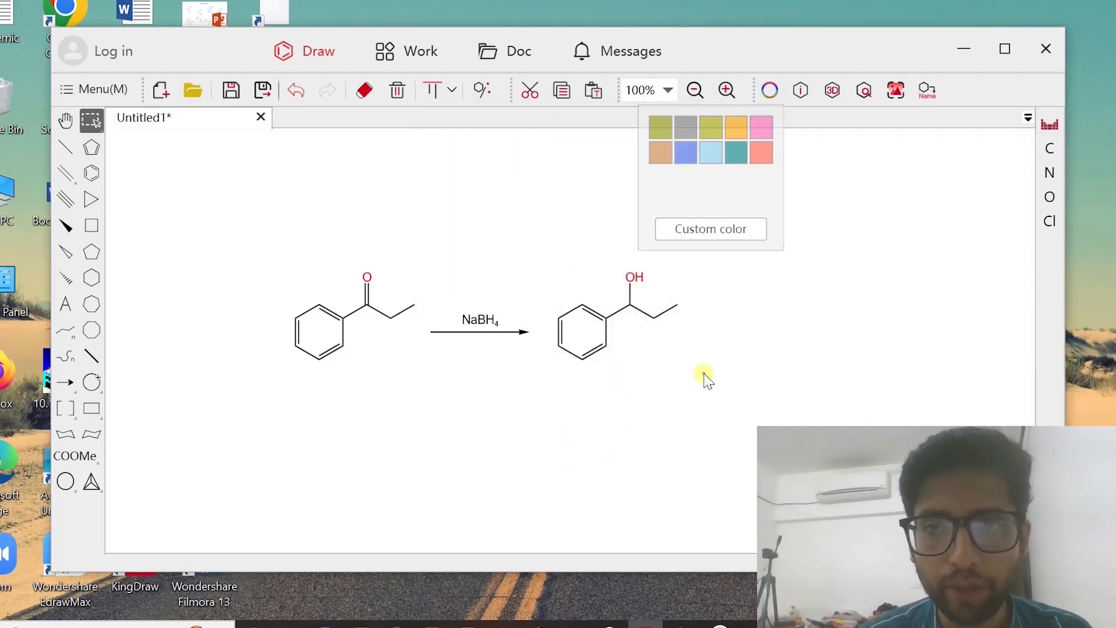
Apply the custom olive colour to the product's benzene ring
left_click_drag(529, 286, 625, 391)
left_click(762, 93)
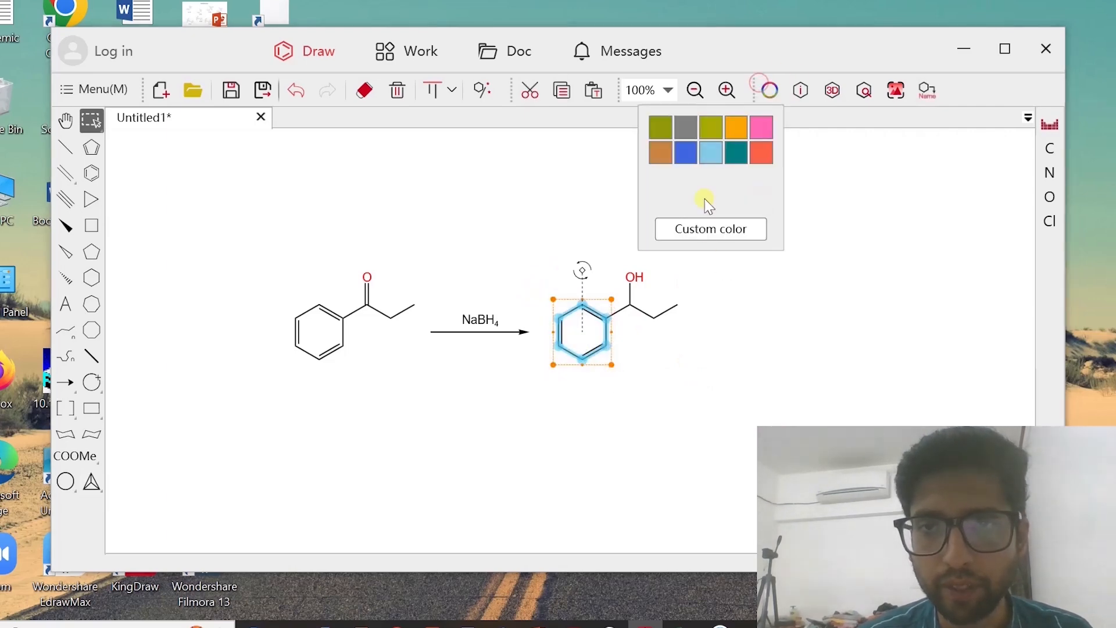
left_click(658, 125)
left_click(720, 298)
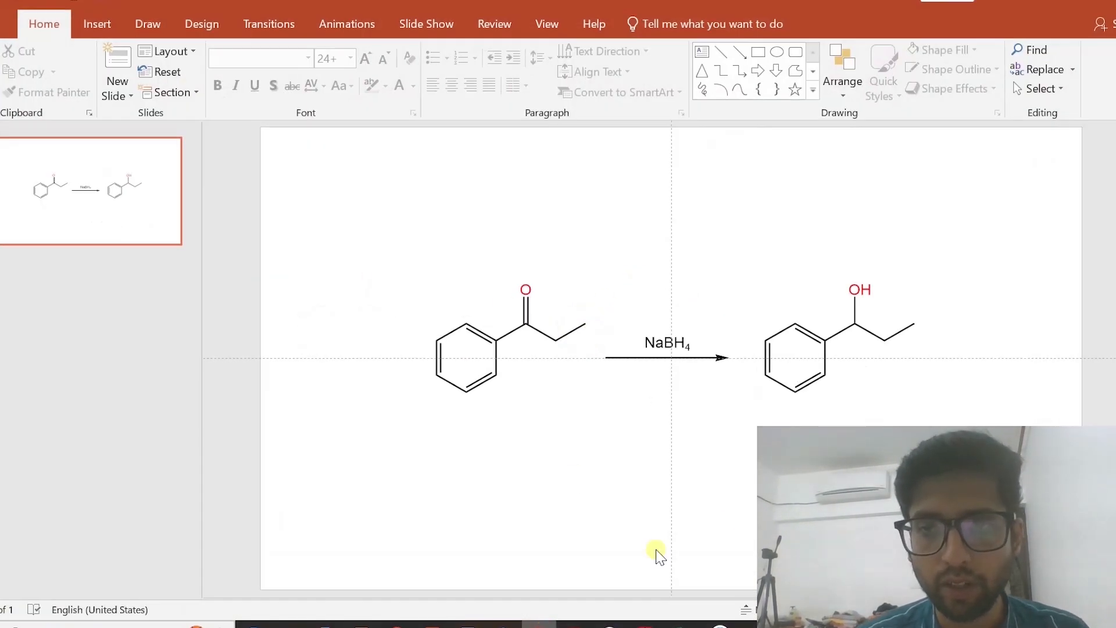
Replace the scheme on the PowerPoint slide with a fresh copy of the recoloured scheme from KingDraw
left_click(821, 297)
key("Delete")
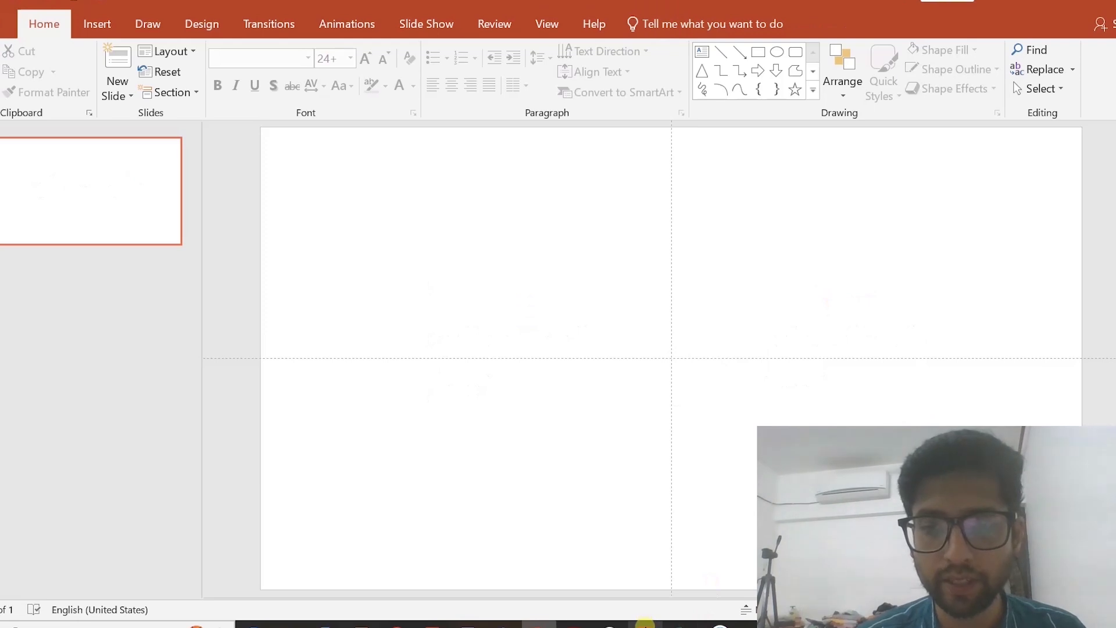
left_click(645, 624)
left_click_drag(239, 211, 709, 391)
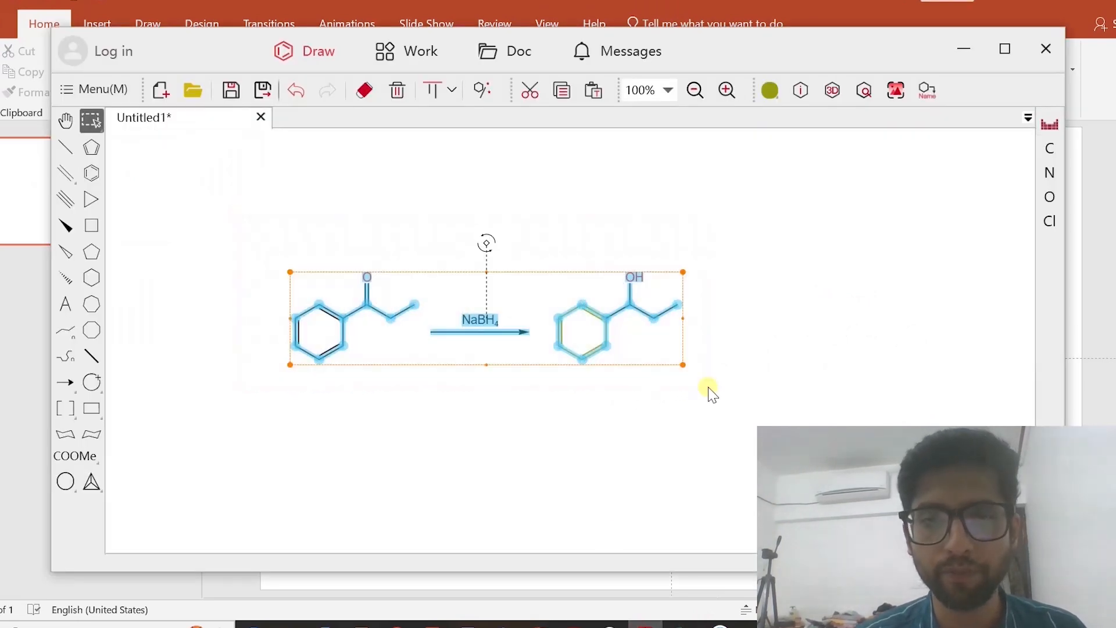
left_click(541, 621)
key("ctrl+v")
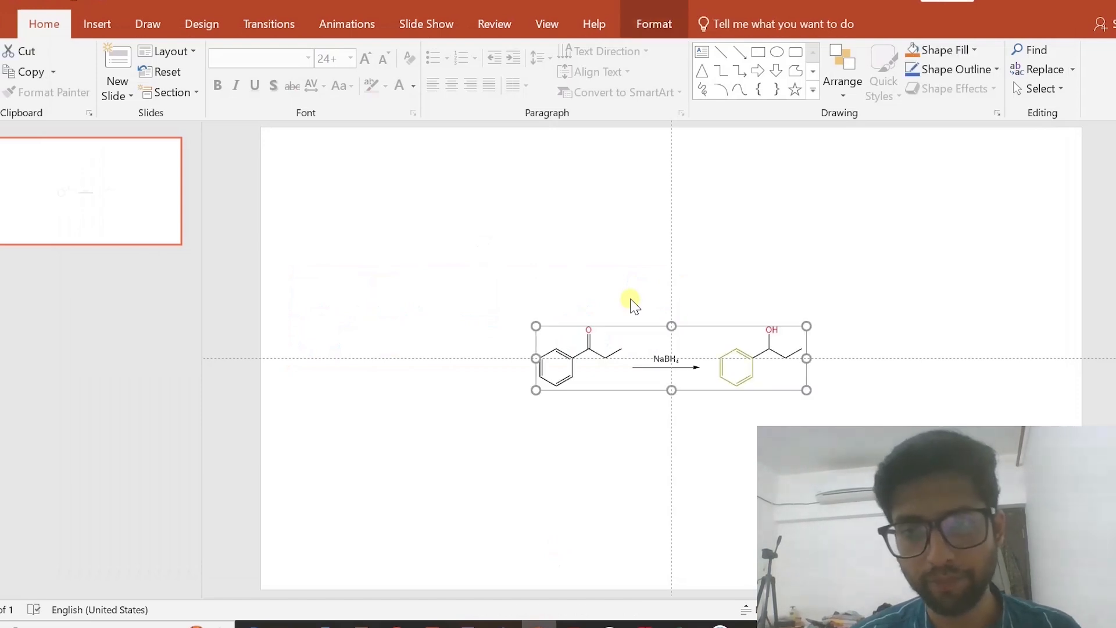
Enlarge the recoloured scheme on the slide and move it left towards the slide's centre
left_click_drag(806, 326, 915, 250)
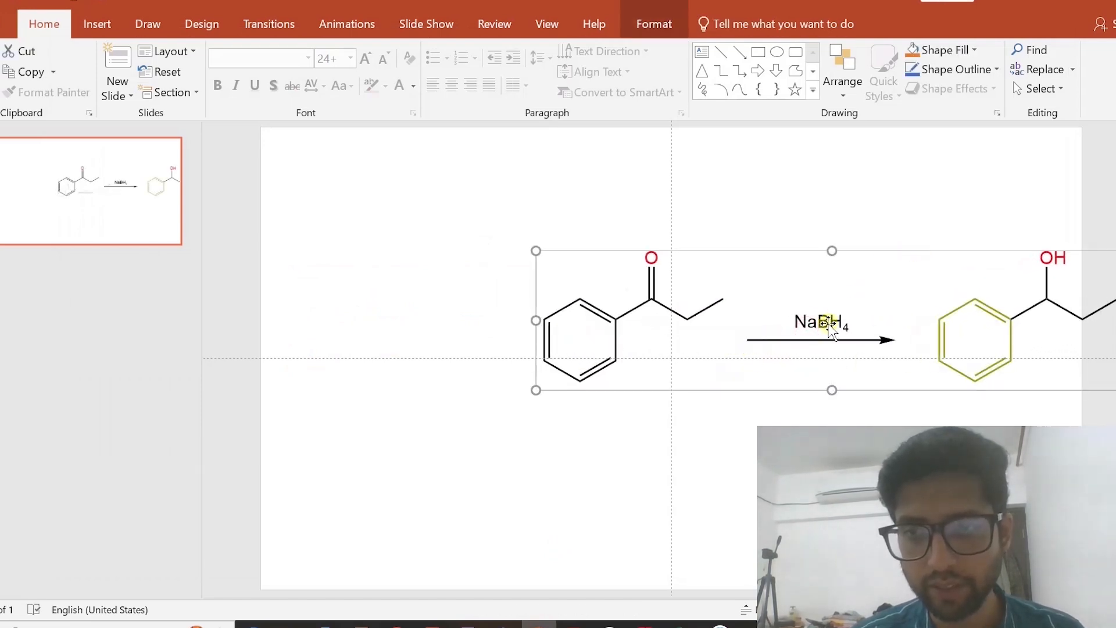
left_click_drag(820, 323, 630, 359)
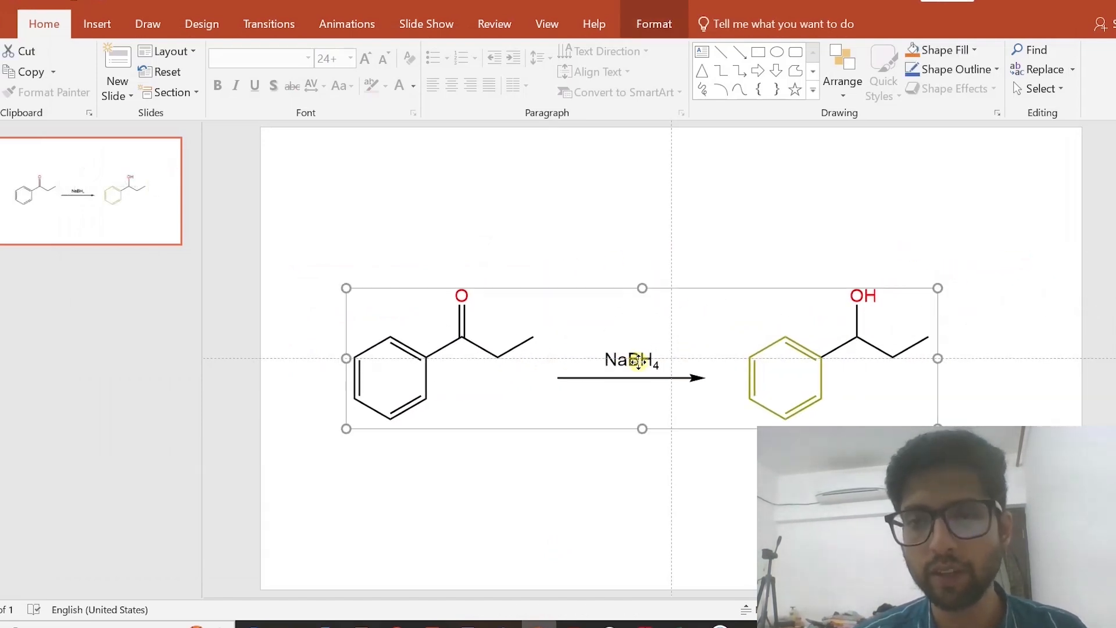
left_click(710, 255)
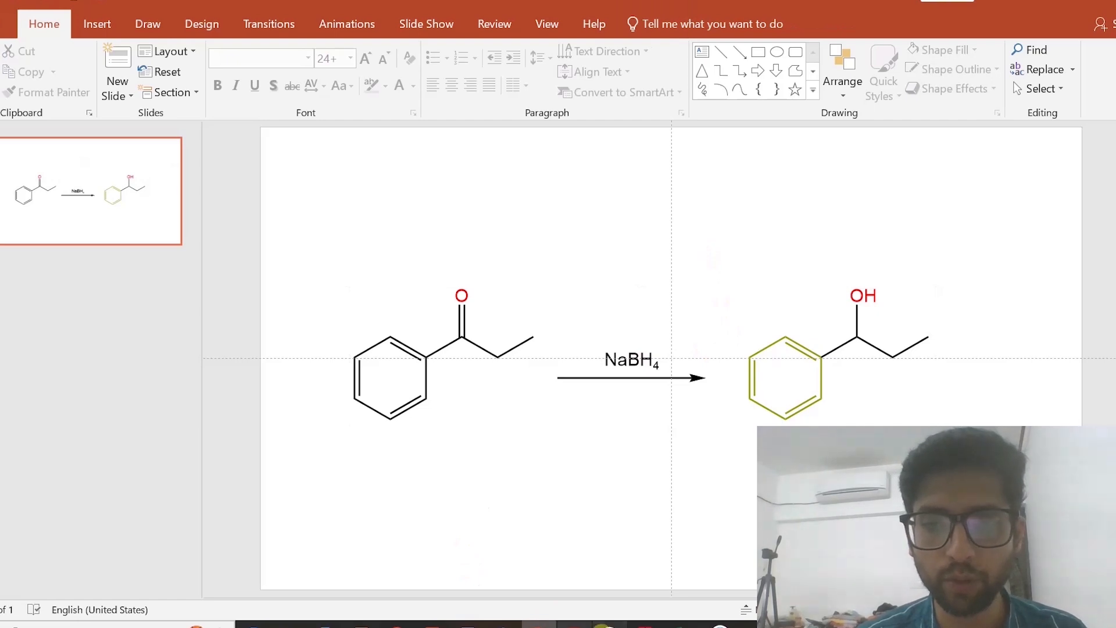
Return to KingDraw and move the entire reaction scheme to the right on the canvas
left_click(639, 627)
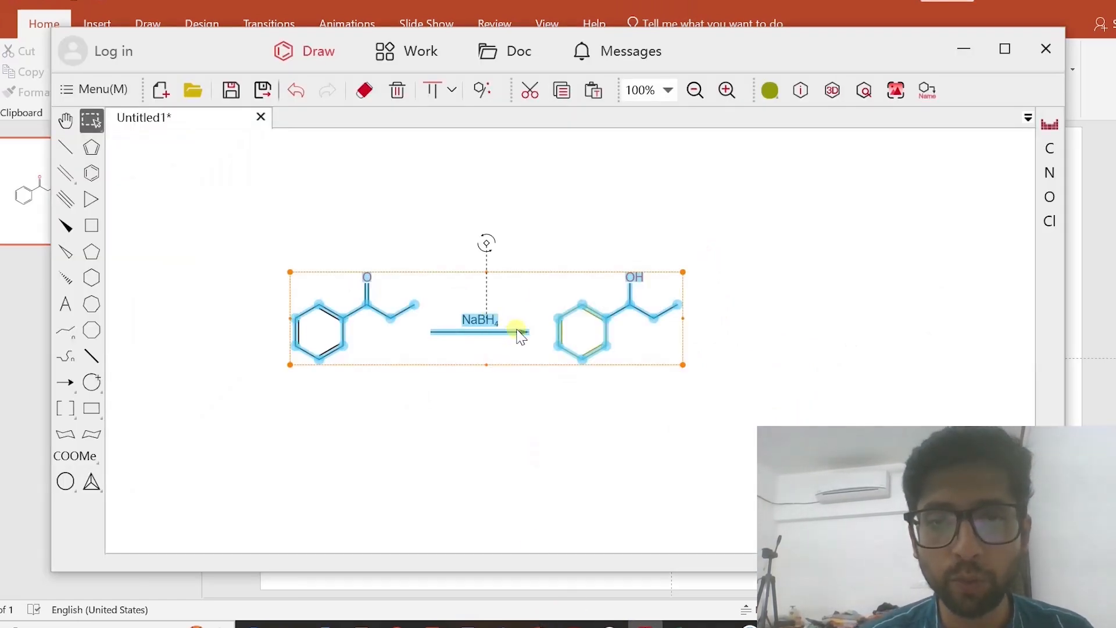
left_click_drag(521, 336, 573, 336)
left_click(583, 424)
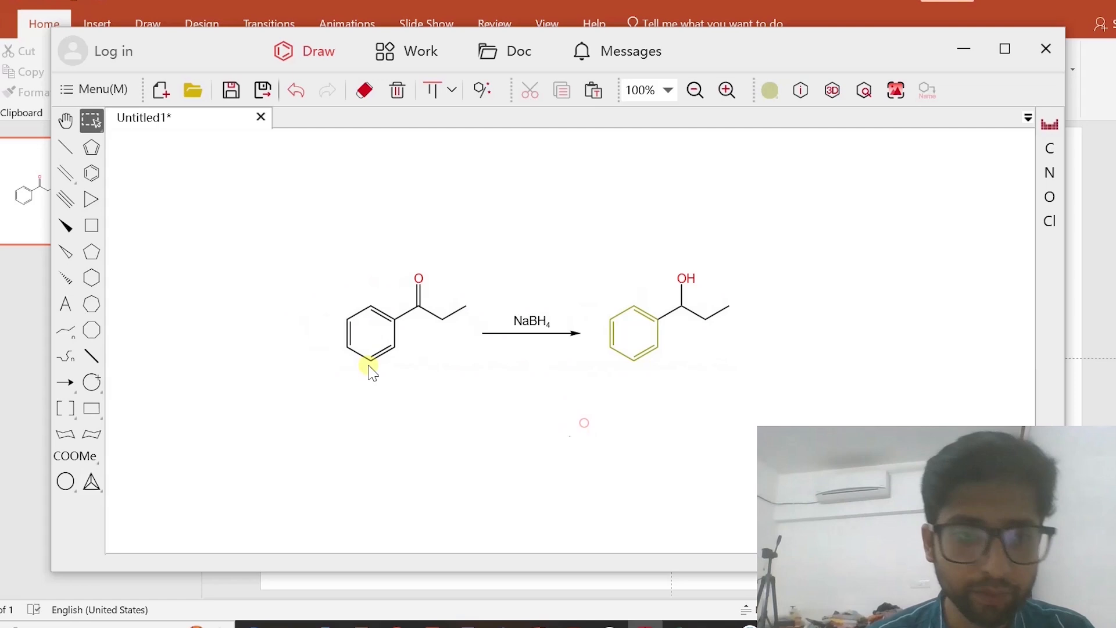
Go through the charge and electron-dot symbols and choose the negative charge
left_click(95, 386)
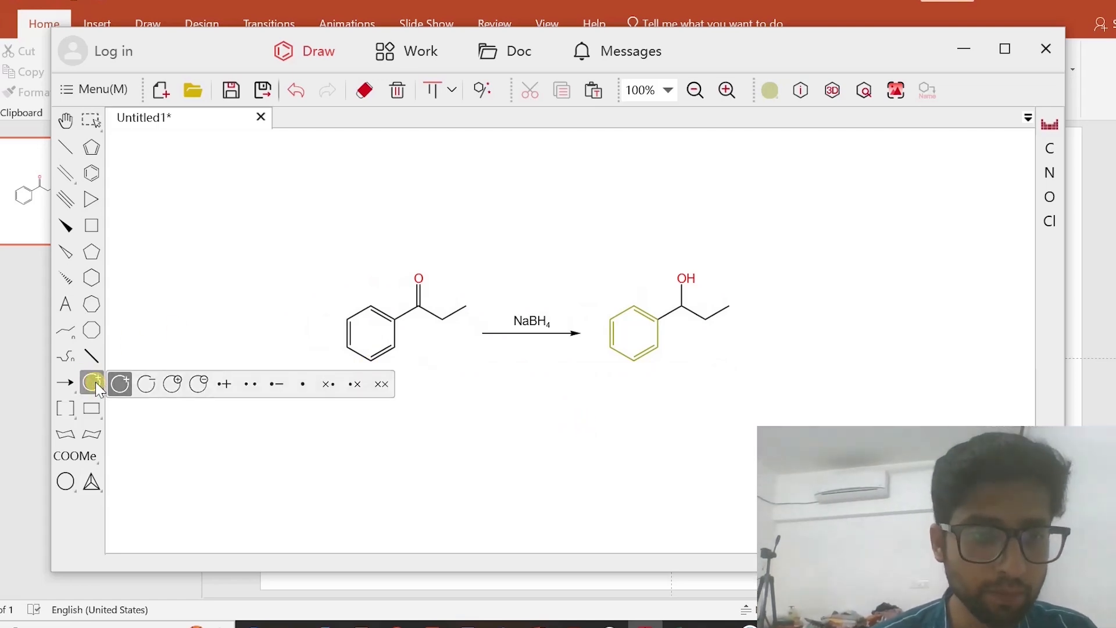
left_click(95, 384)
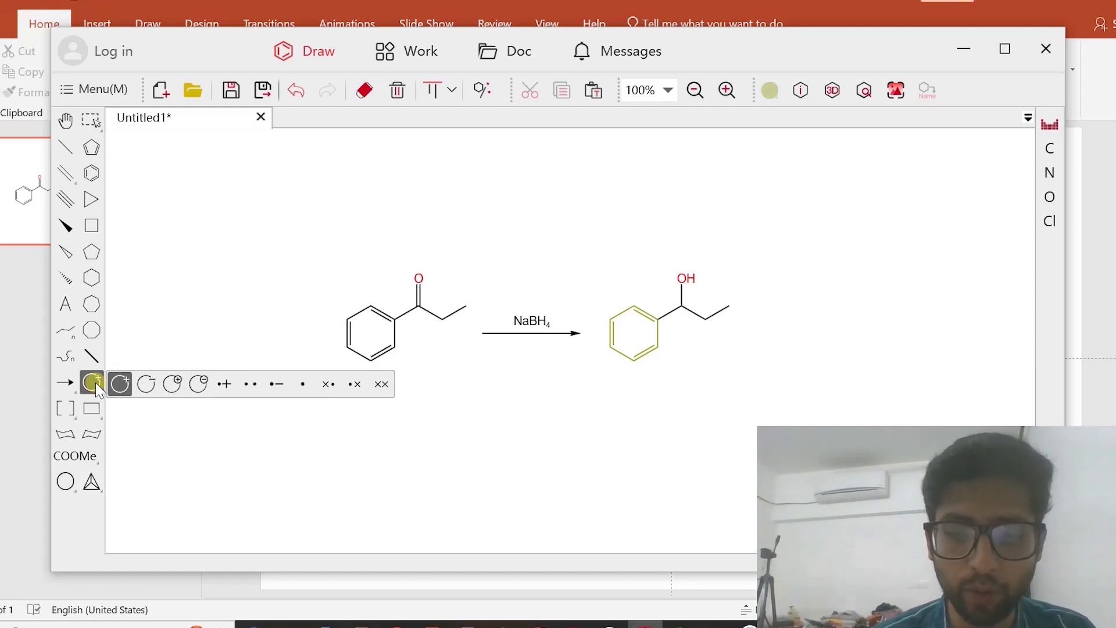
mouse_move(87, 383)
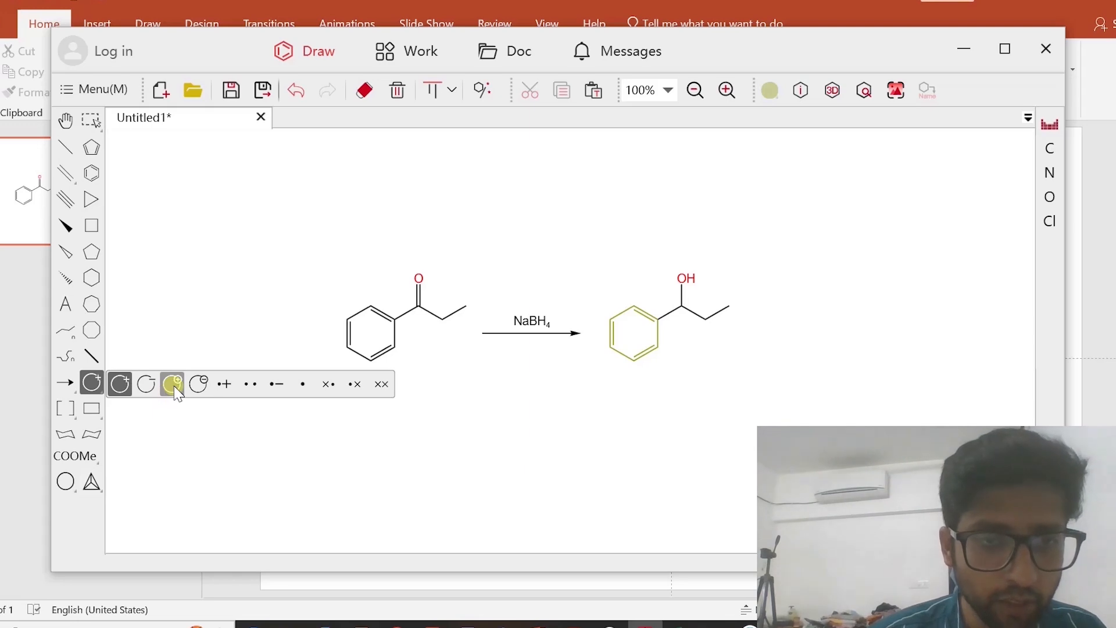
left_click(122, 388)
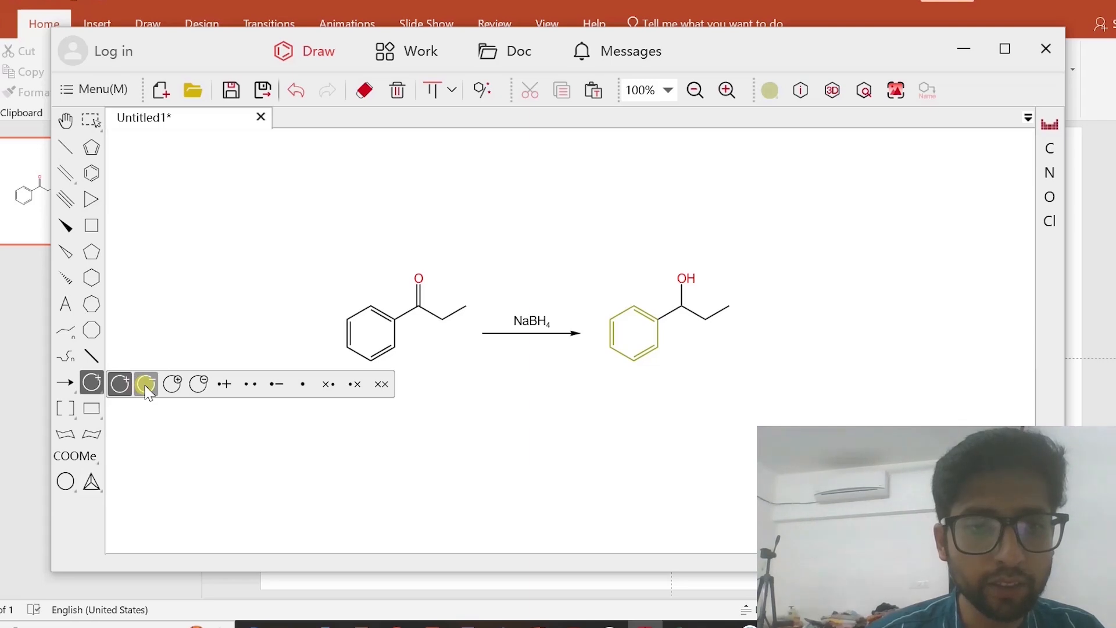
left_click(145, 386)
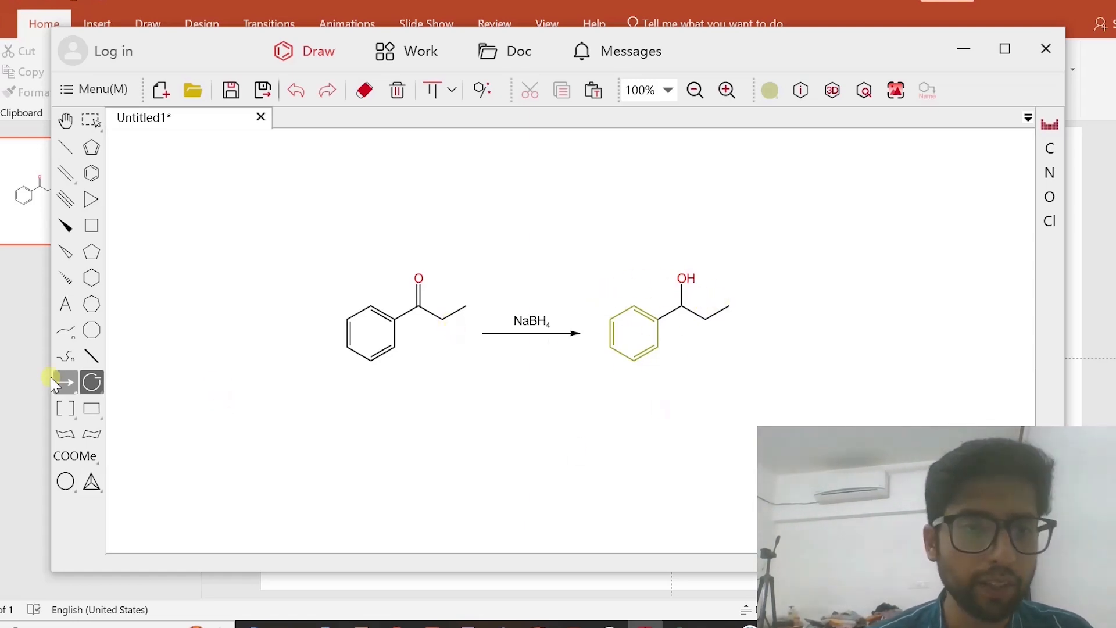
Turn the product's C–OH bond into a hashed wedge, and replace that with a solid wedge
left_click(65, 280)
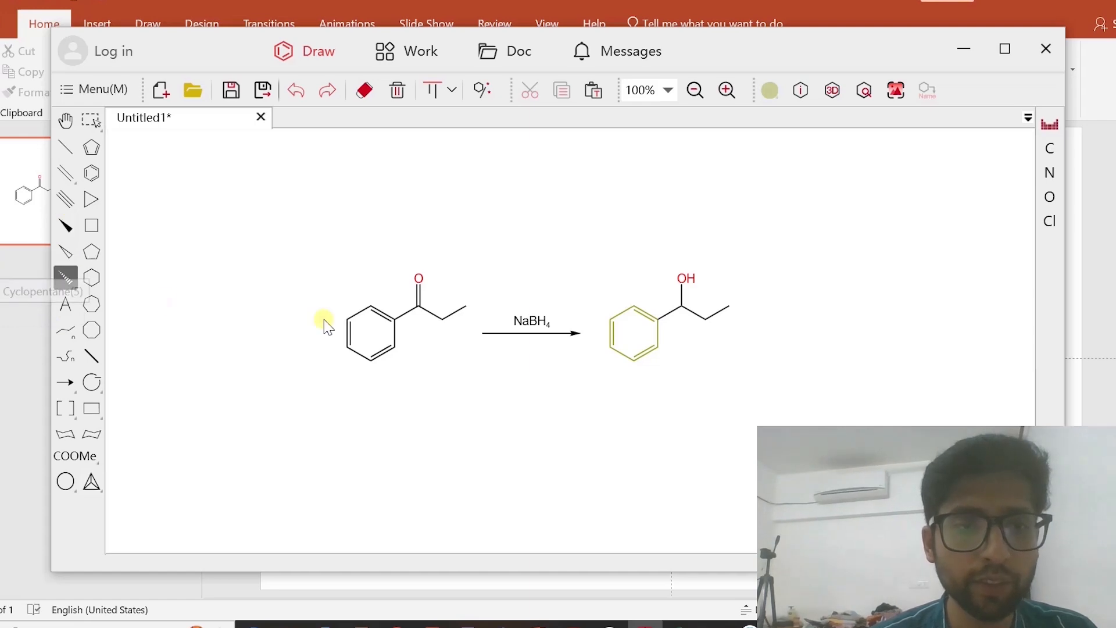
left_click(684, 300)
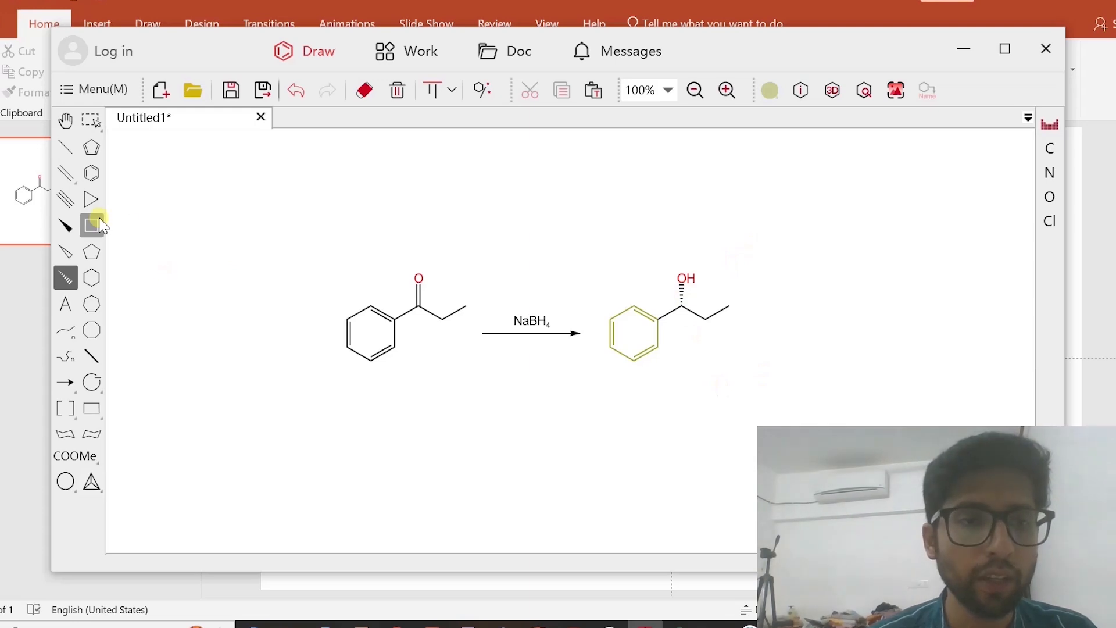
left_click(67, 225)
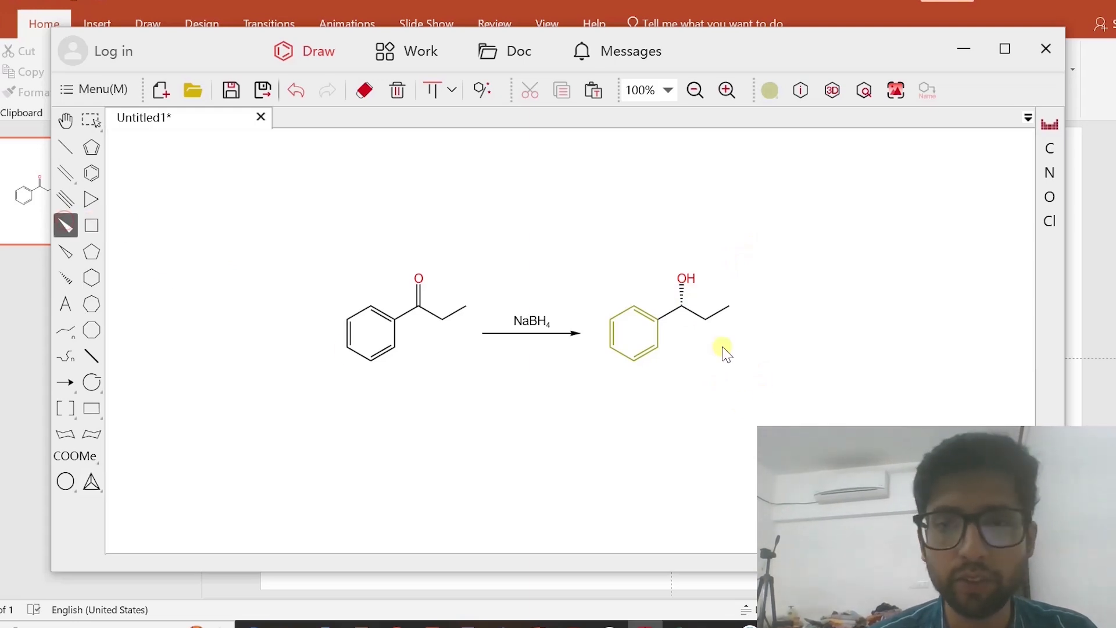
left_click(683, 293)
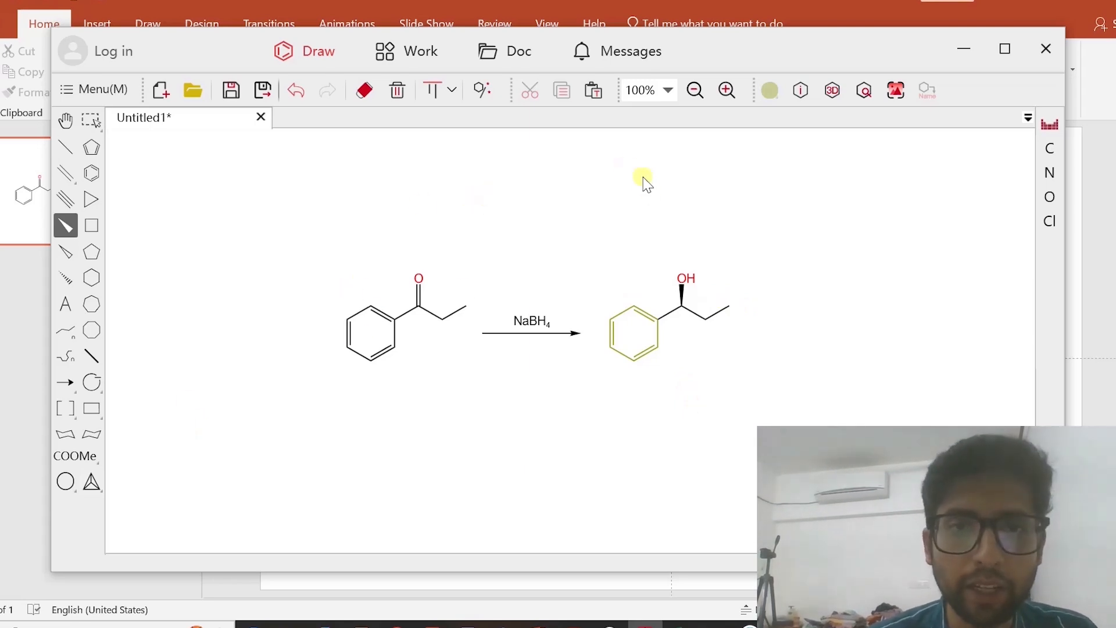
Erase the ethyl chain from the product alcohol and undo the erasure
left_click(364, 93)
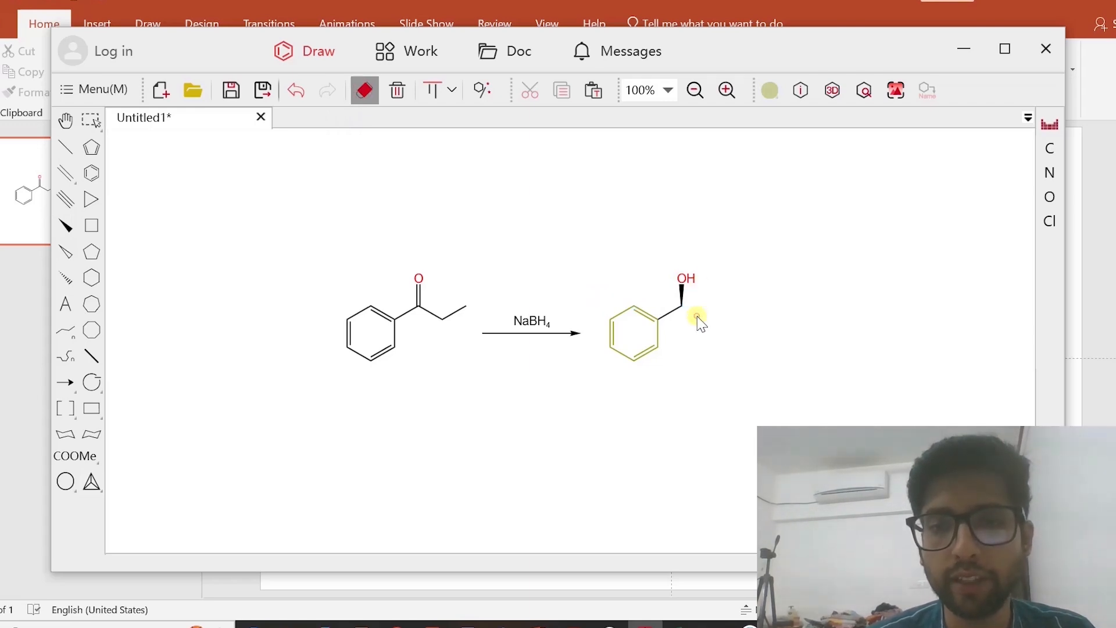
left_click(698, 318)
left_click(65, 147)
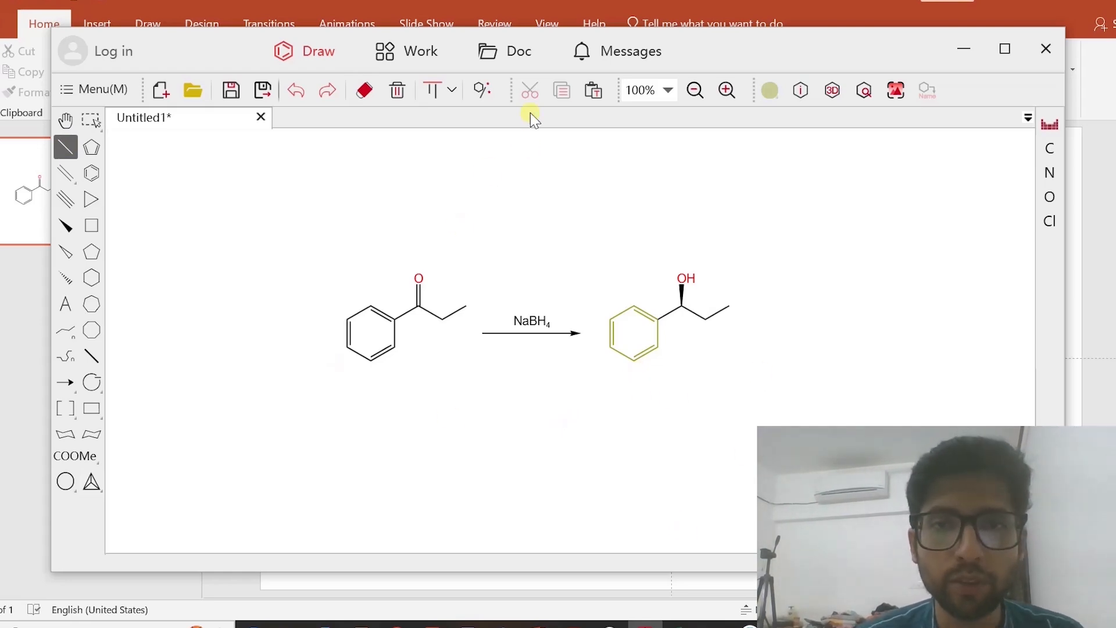
left_click(727, 91)
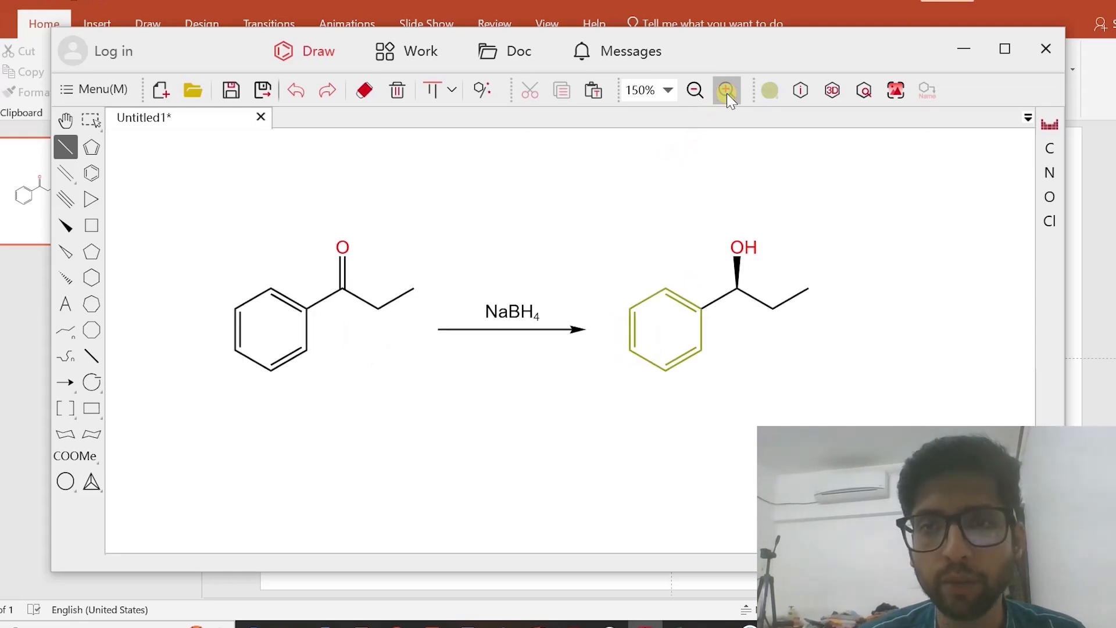
left_click(696, 91)
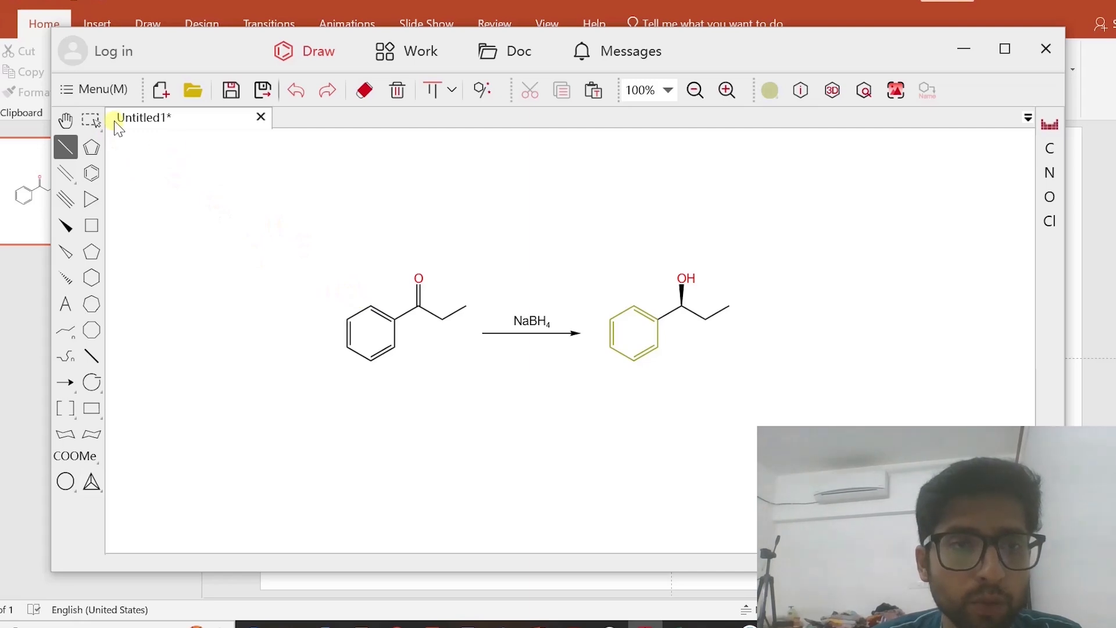
Select the whole reactant ketone and copy its structure as a SMILES string
left_click(93, 120)
left_click(486, 414)
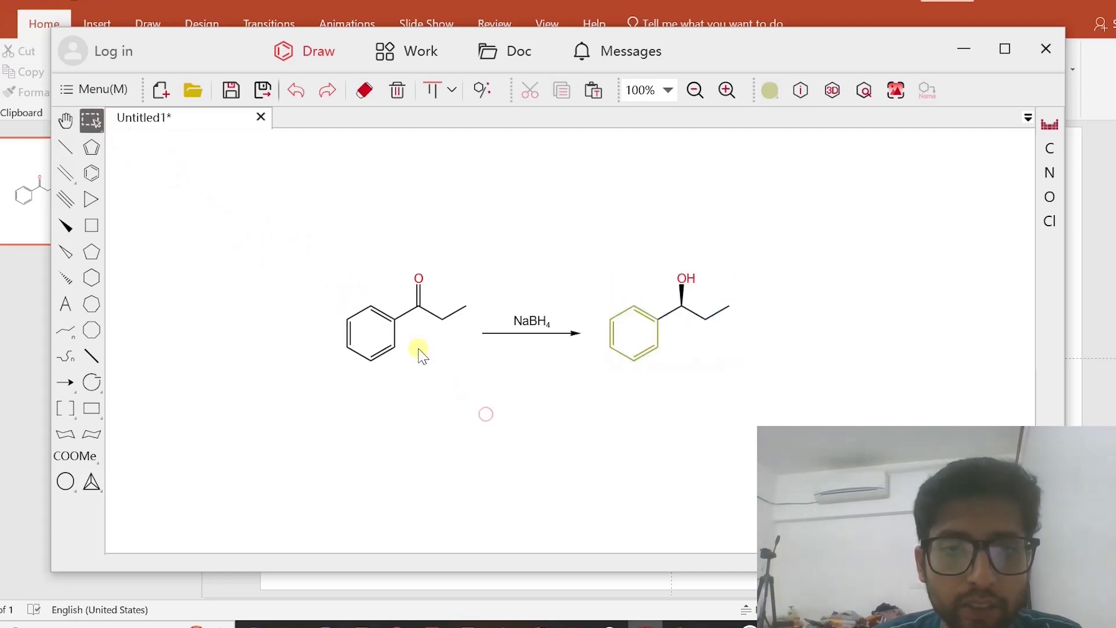
left_click(391, 321)
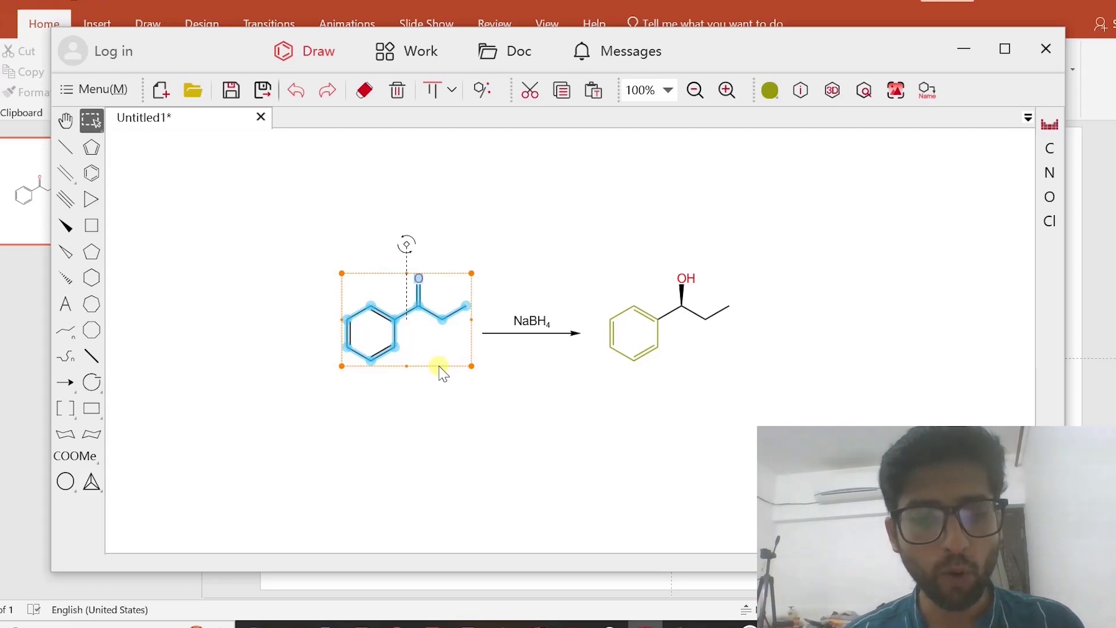
key("ctrl+End")
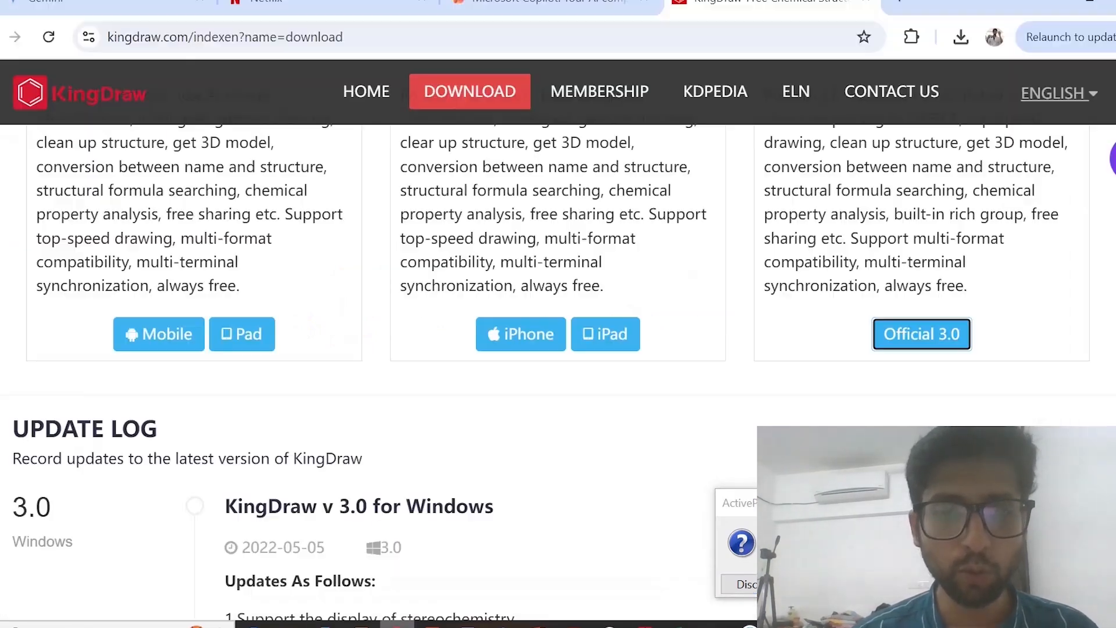
Switch to the web browser and open the ChemSpider search page (chemspider.com/search) in a new tab
left_click(398, 624)
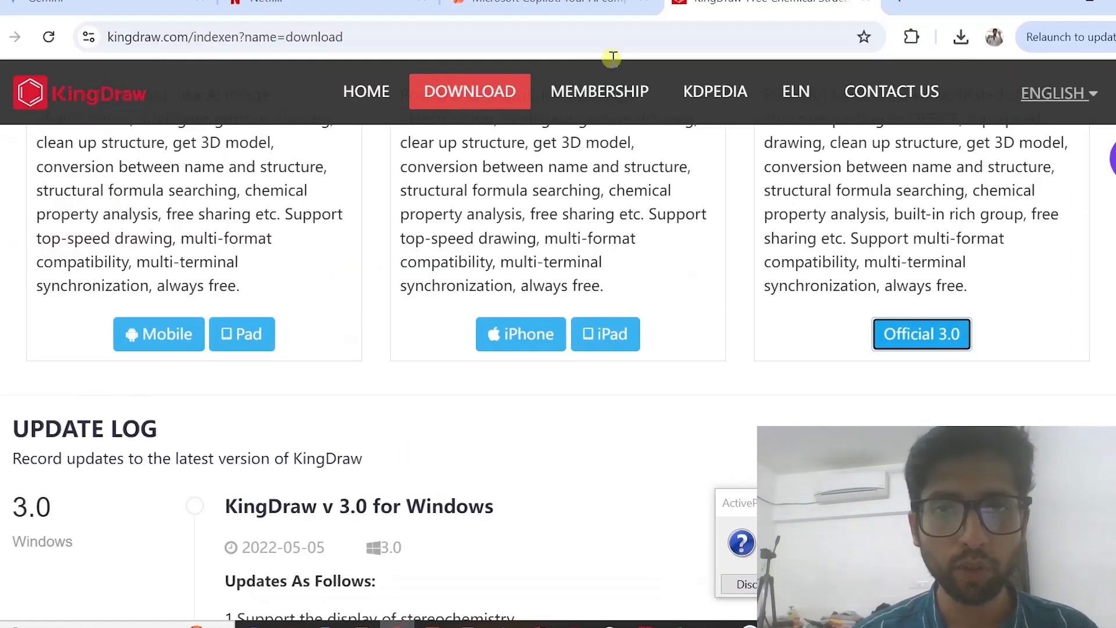
left_click(906, 6)
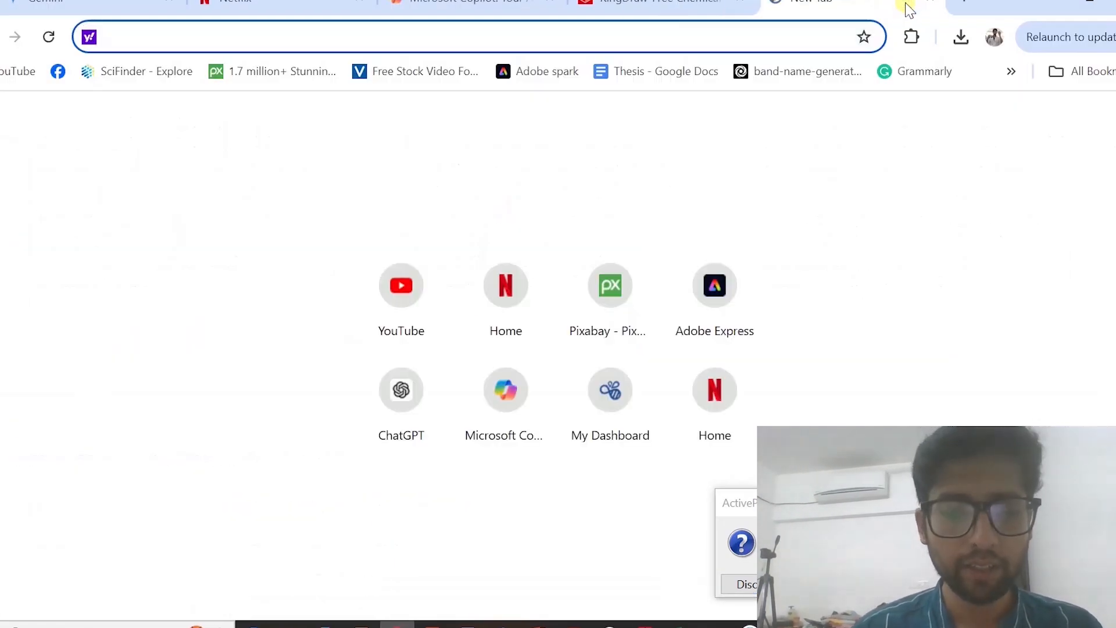
type("chemsp")
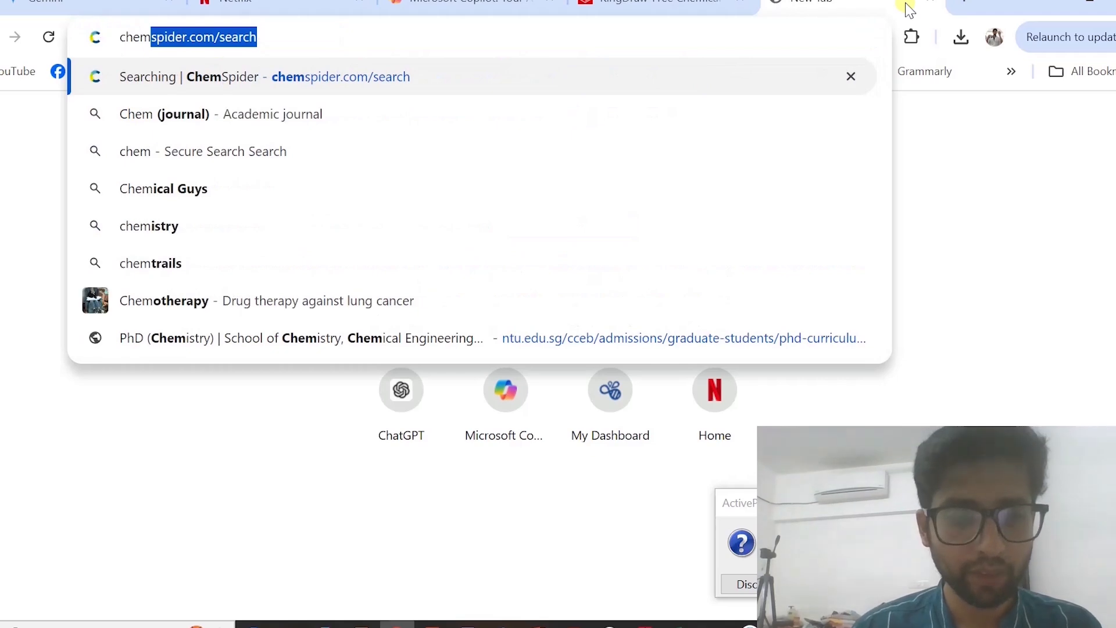
type("ider")
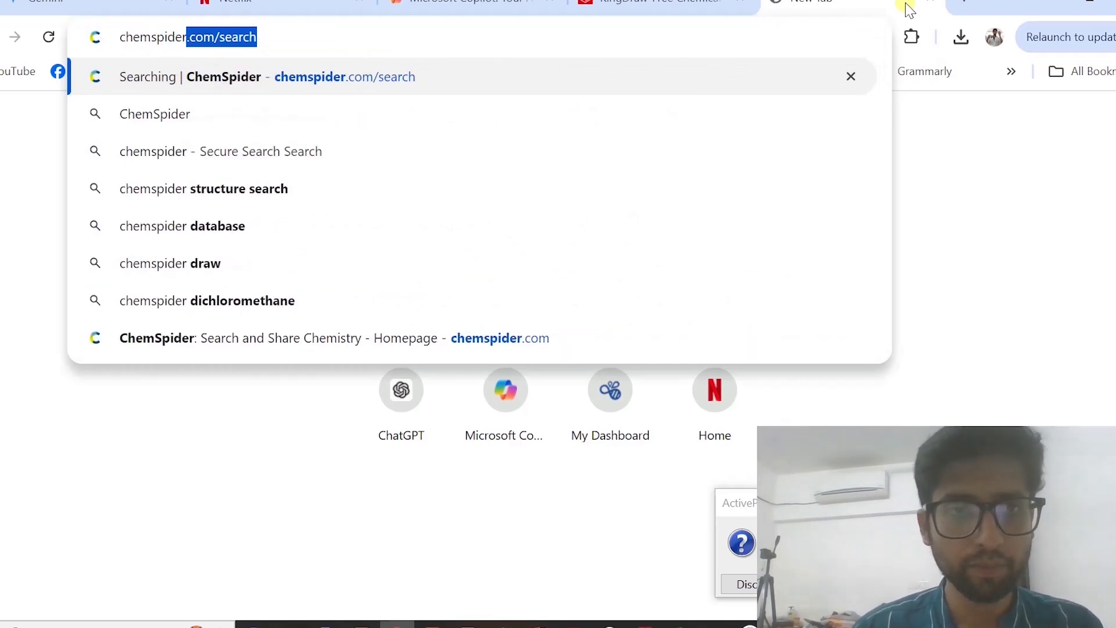
key("Return")
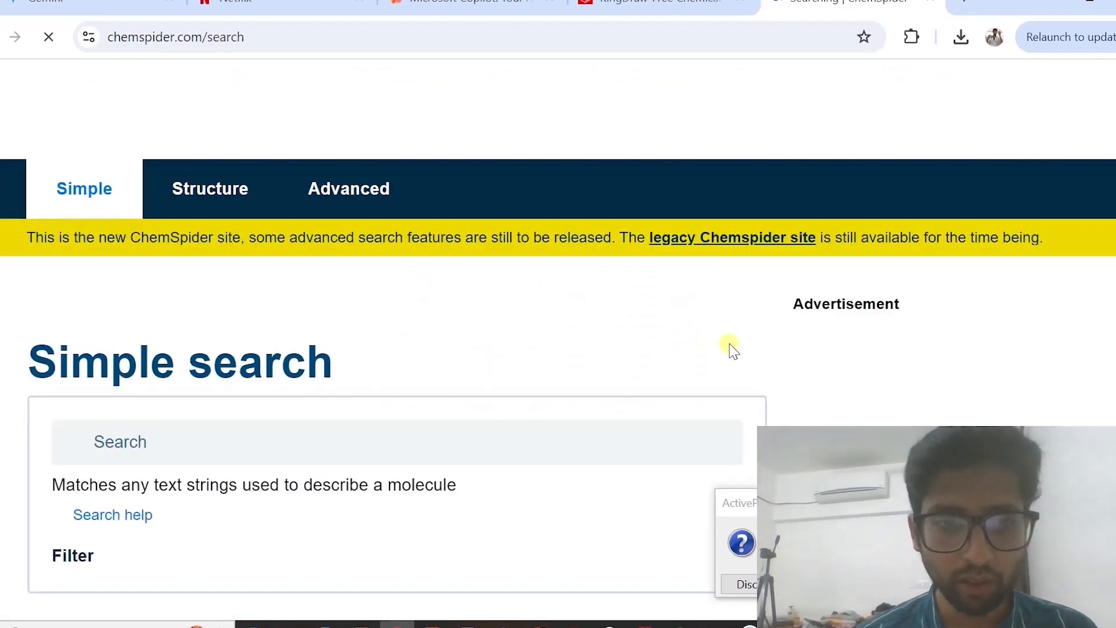
Run a simple ChemSpider search with the copied SMILES string CCC(=O)c1ccccc1
left_click(240, 438)
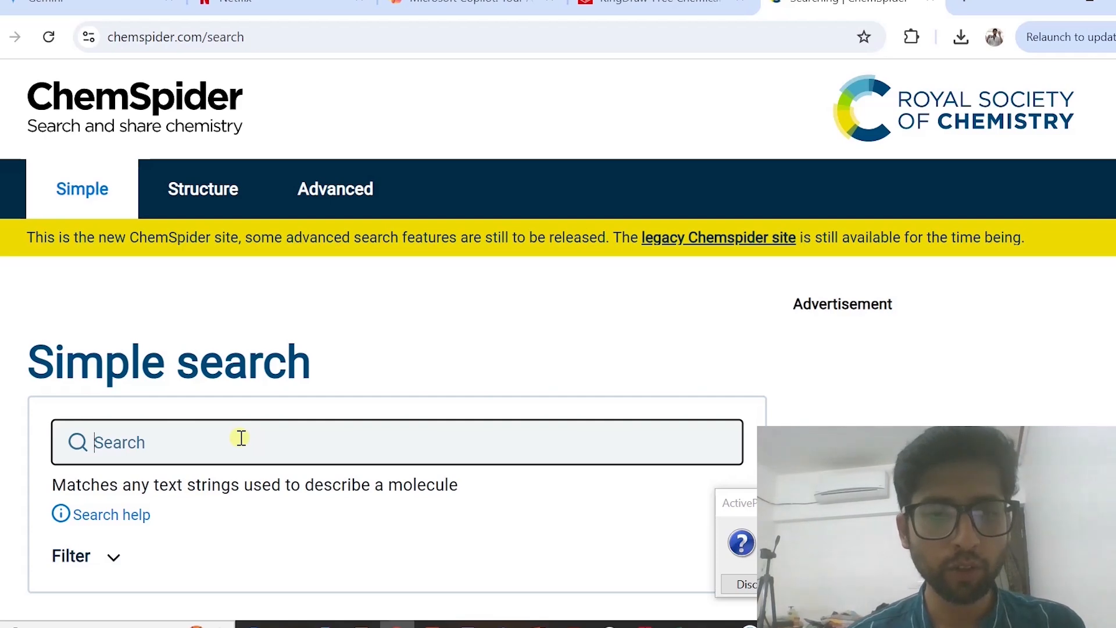
type("CCC(=O)c1ccccc1")
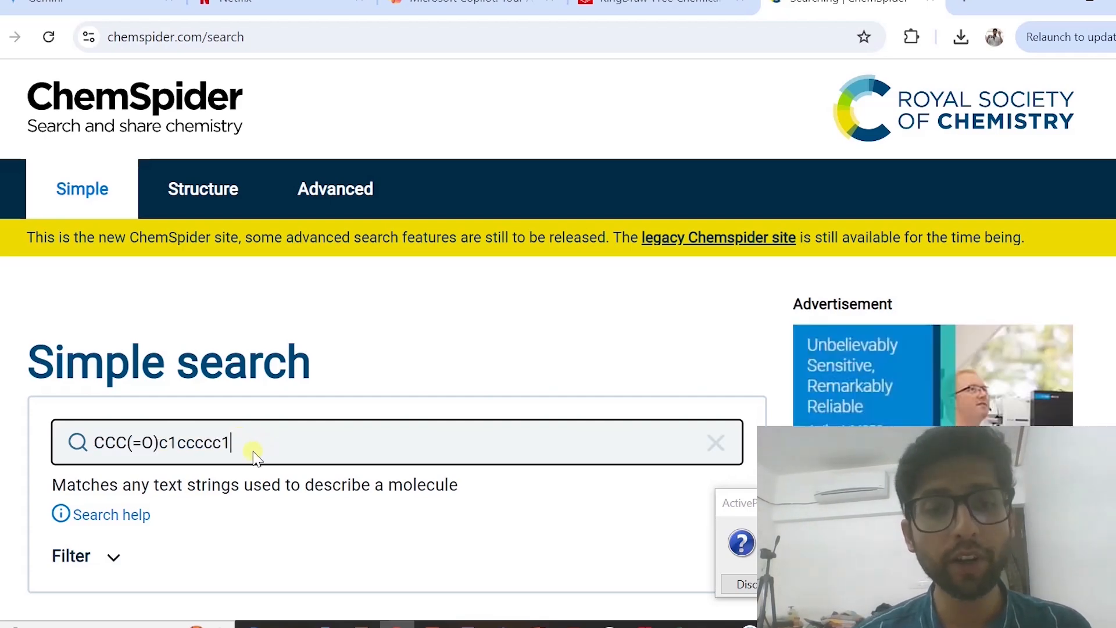
left_click(645, 626)
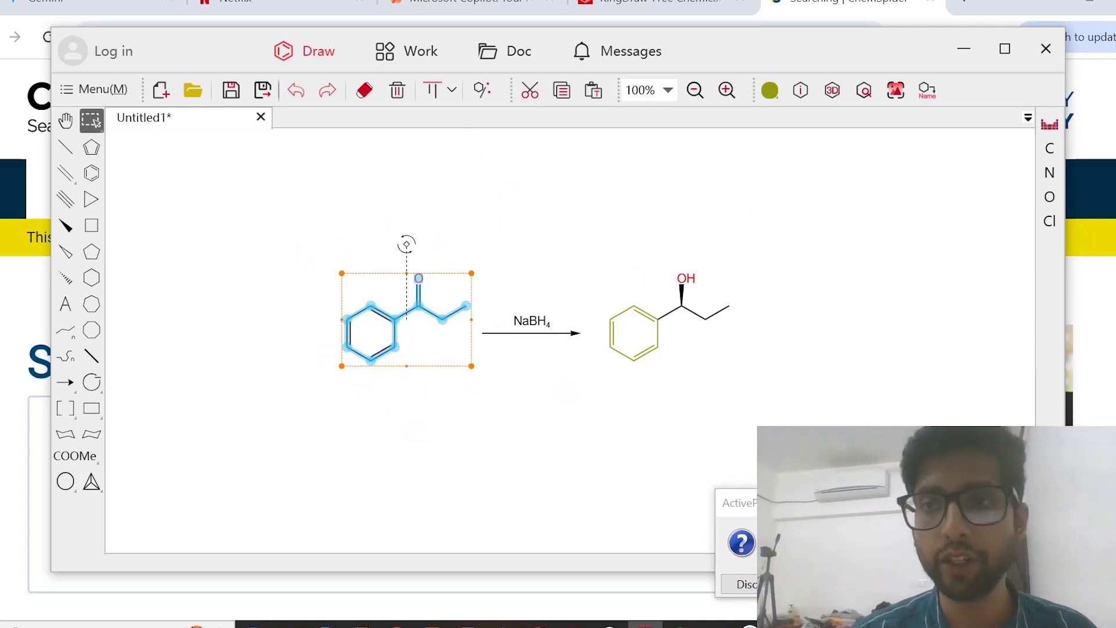
left_click(964, 48)
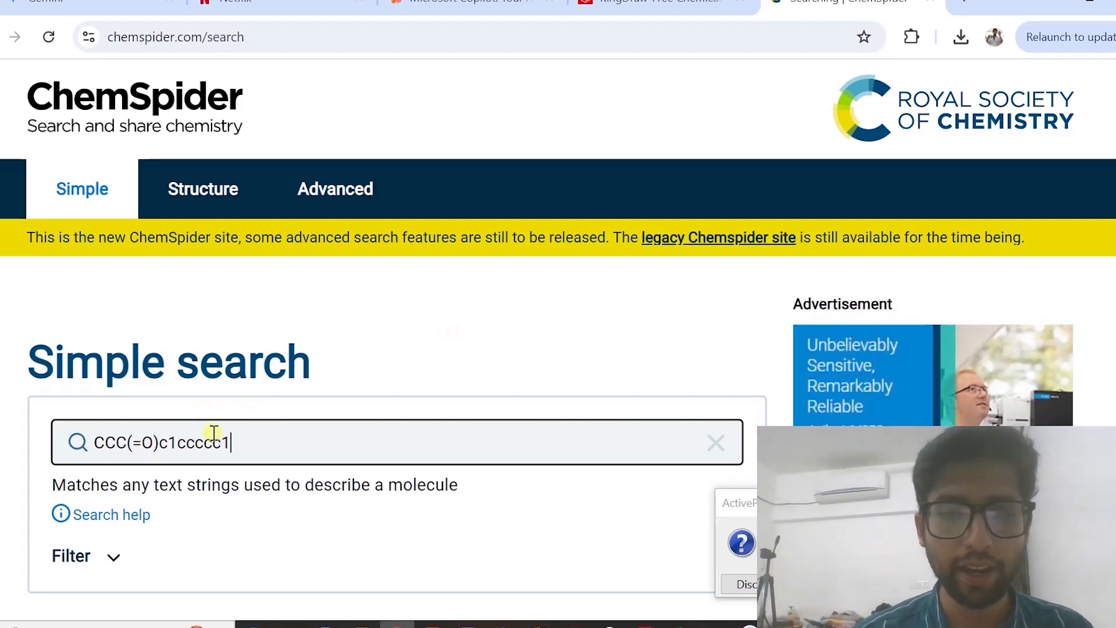
key("Return")
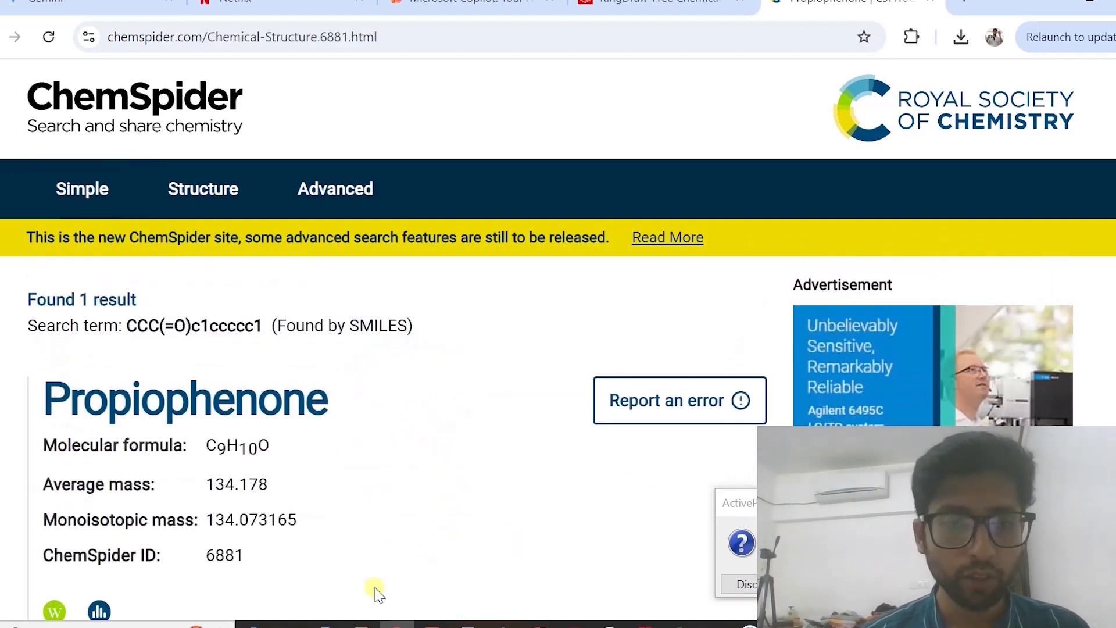
Review the Propiophenone record and copy the registry number (RN) 93-55-0 from its verified names and synonyms
scroll(374, 587, "down", 1)
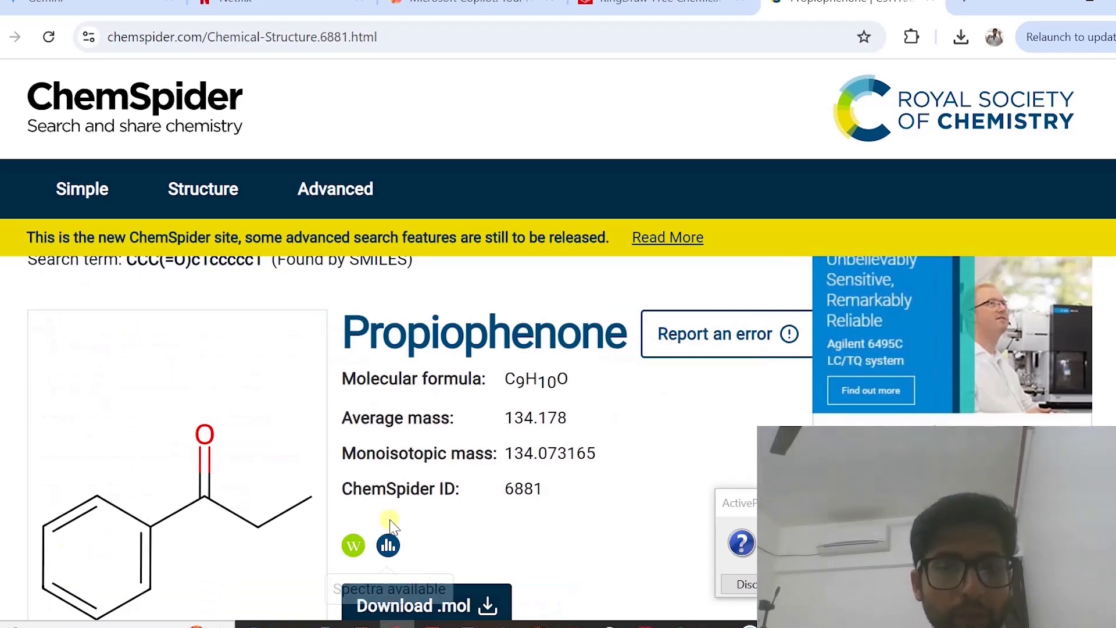
scroll(295, 500, "down", 1)
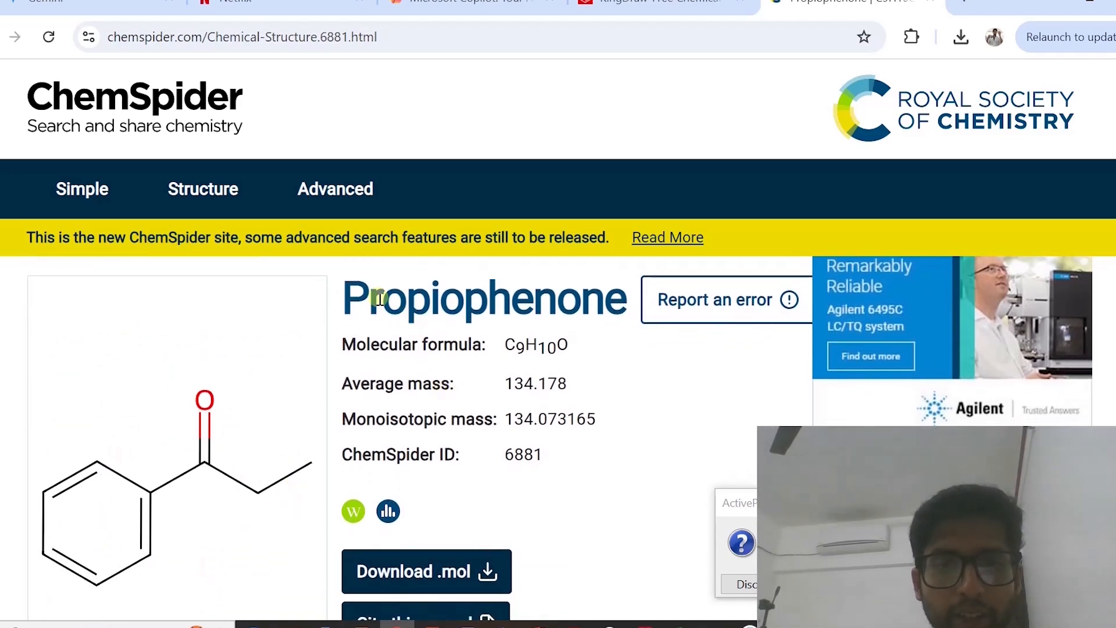
left_click_drag(345, 298, 615, 299)
scroll(628, 419, "down", 3)
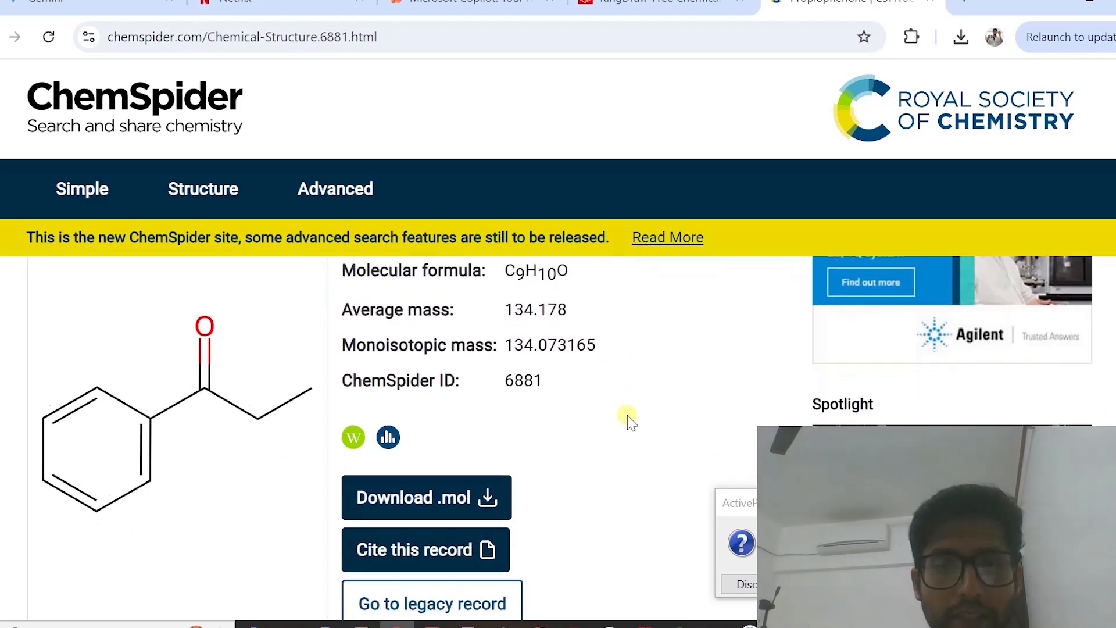
scroll(628, 418, "down", 8)
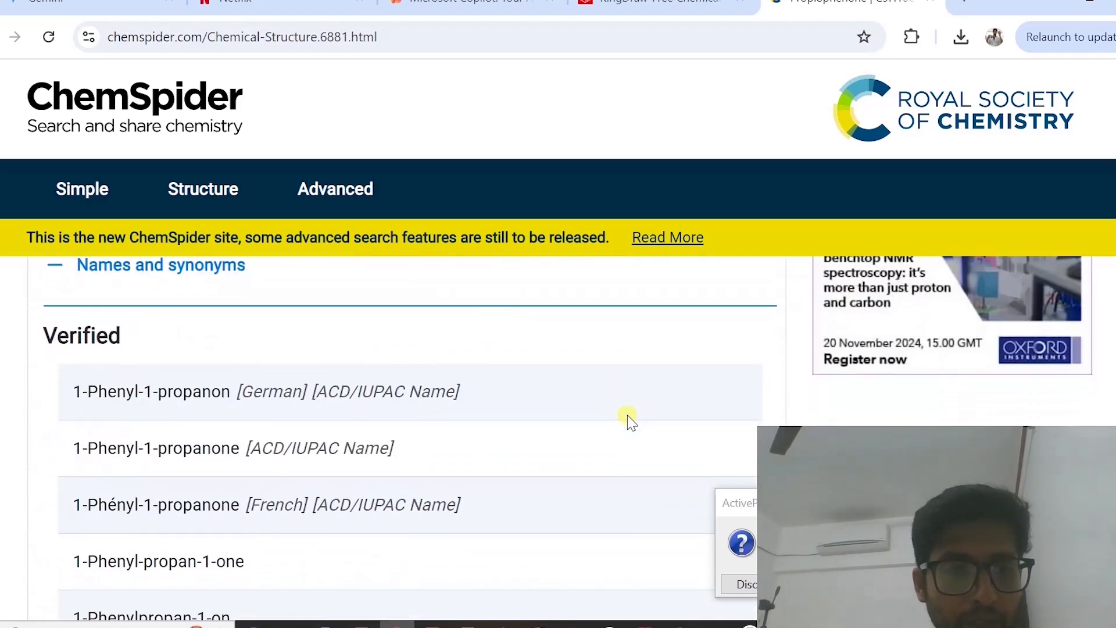
scroll(628, 419, "down", 5)
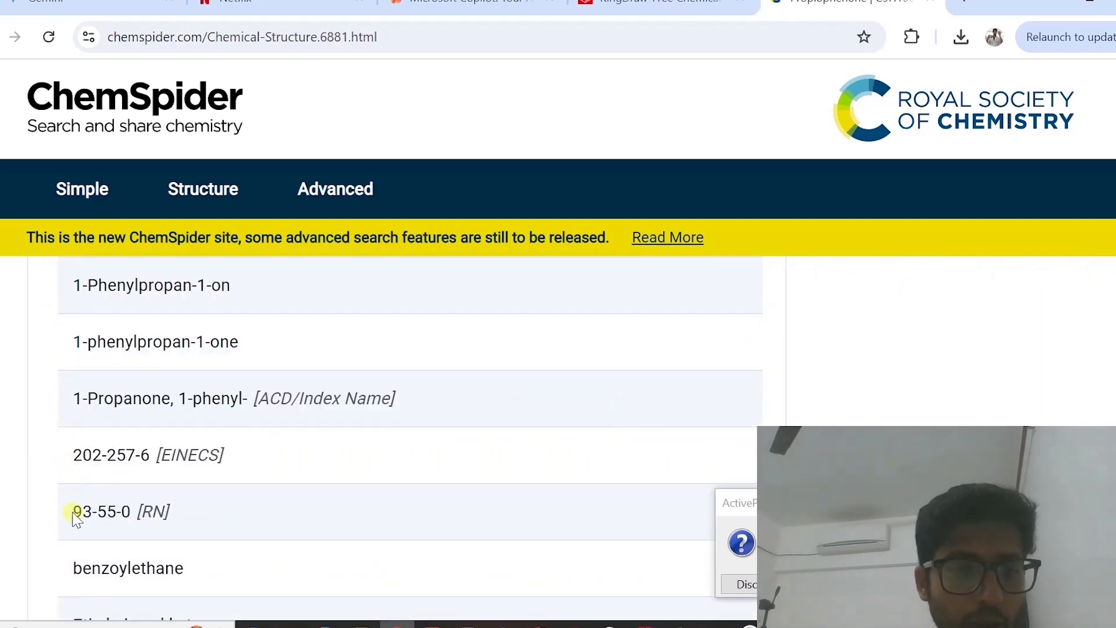
left_click_drag(75, 514, 126, 512)
key("ctrl+c")
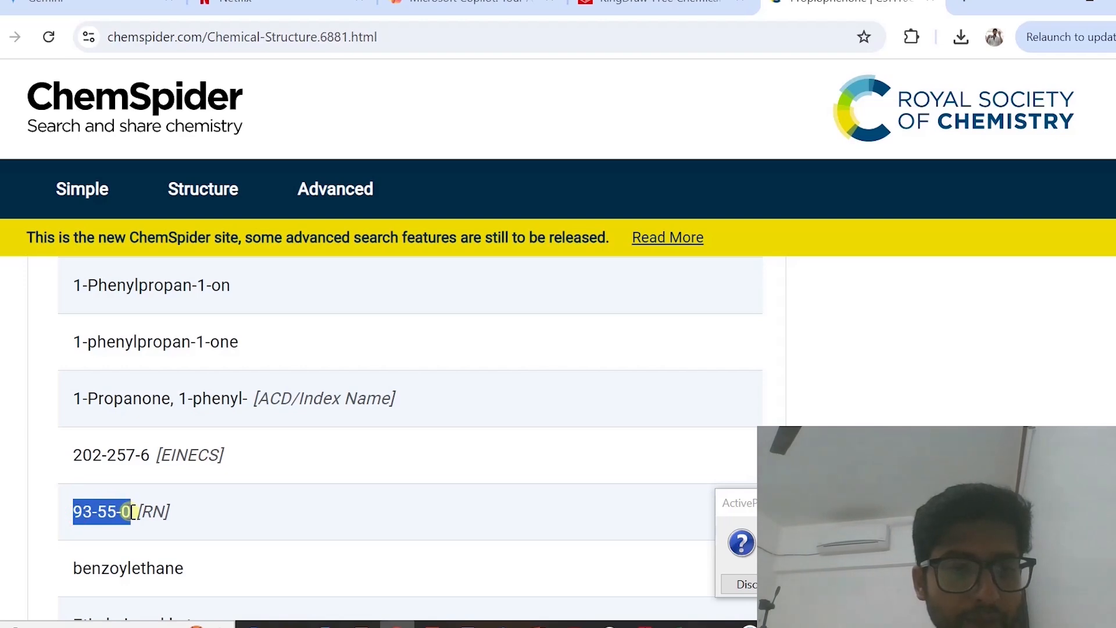
Search the web in a new tab for "93-55-0 cas no"
left_click(971, 6)
key("ctrl+v")
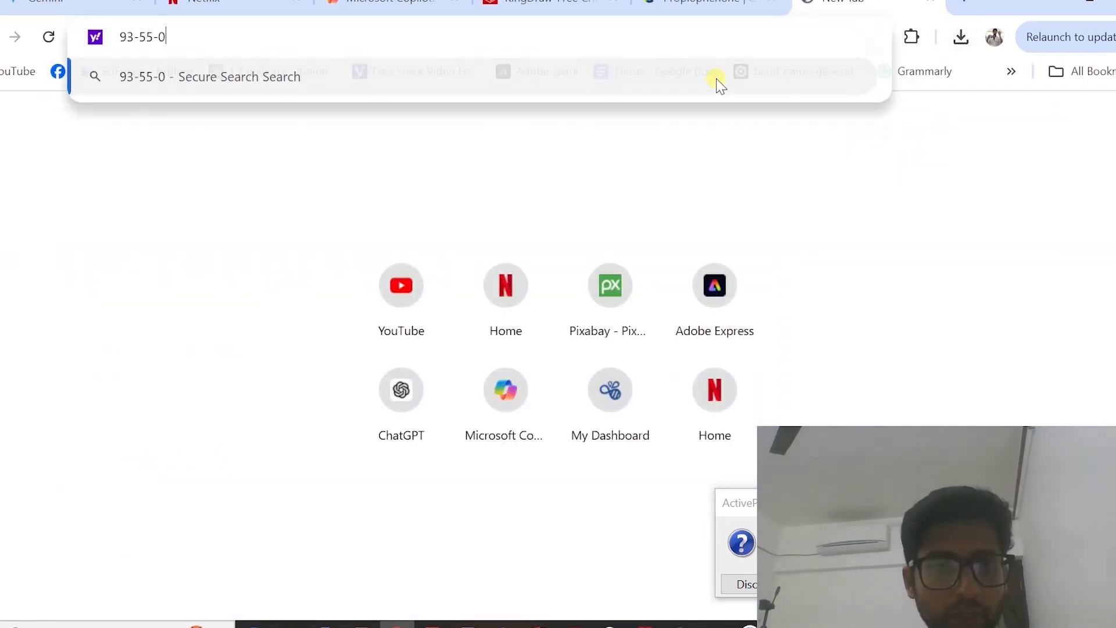
type("cas no")
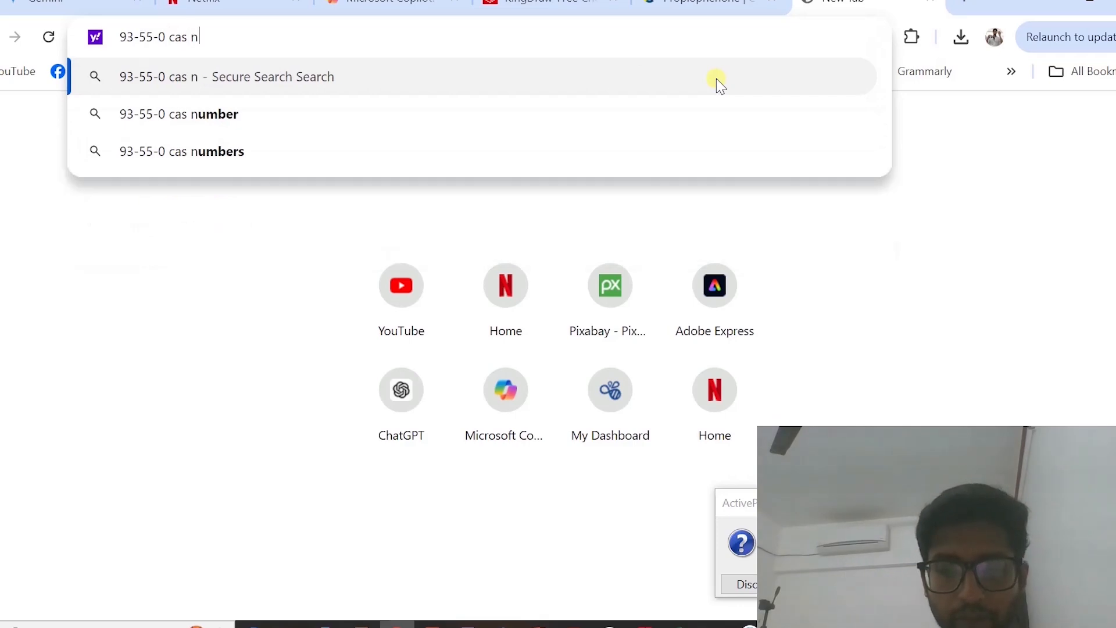
key("Return")
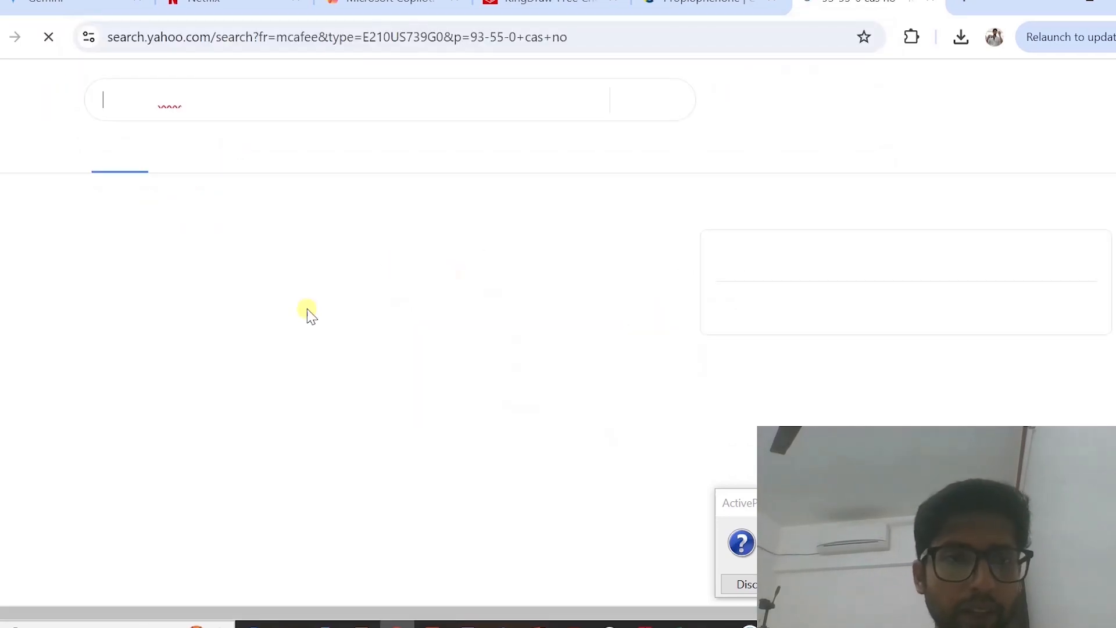
Open the Sigma-Aldrich result for Propiophenone analytical standard 93-55-0 and review its product details
scroll(294, 365, "down", 2)
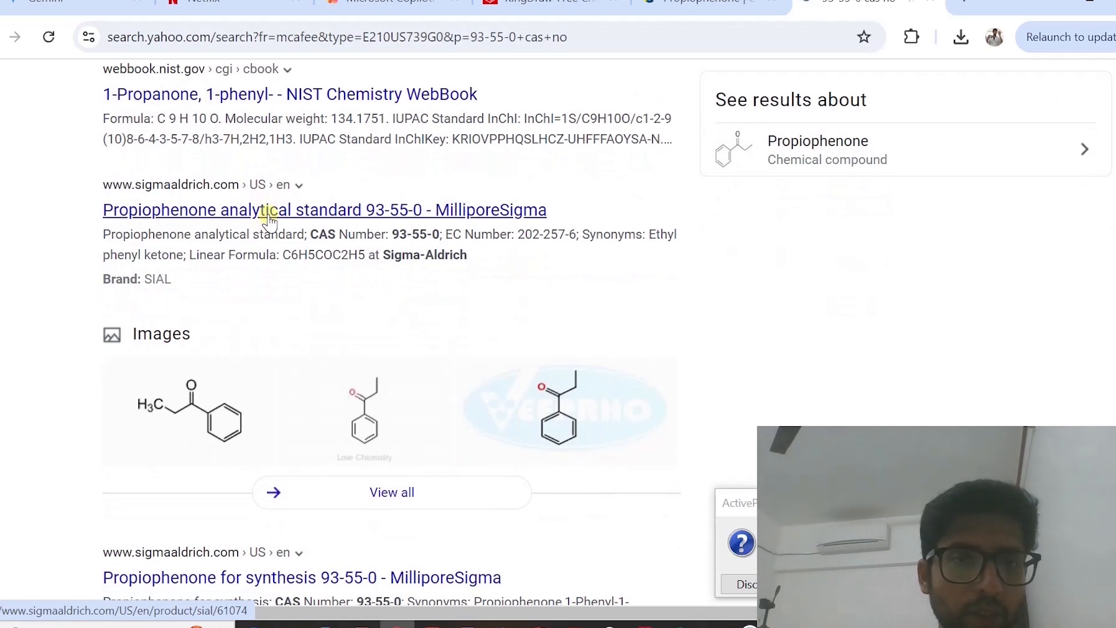
left_click(259, 214)
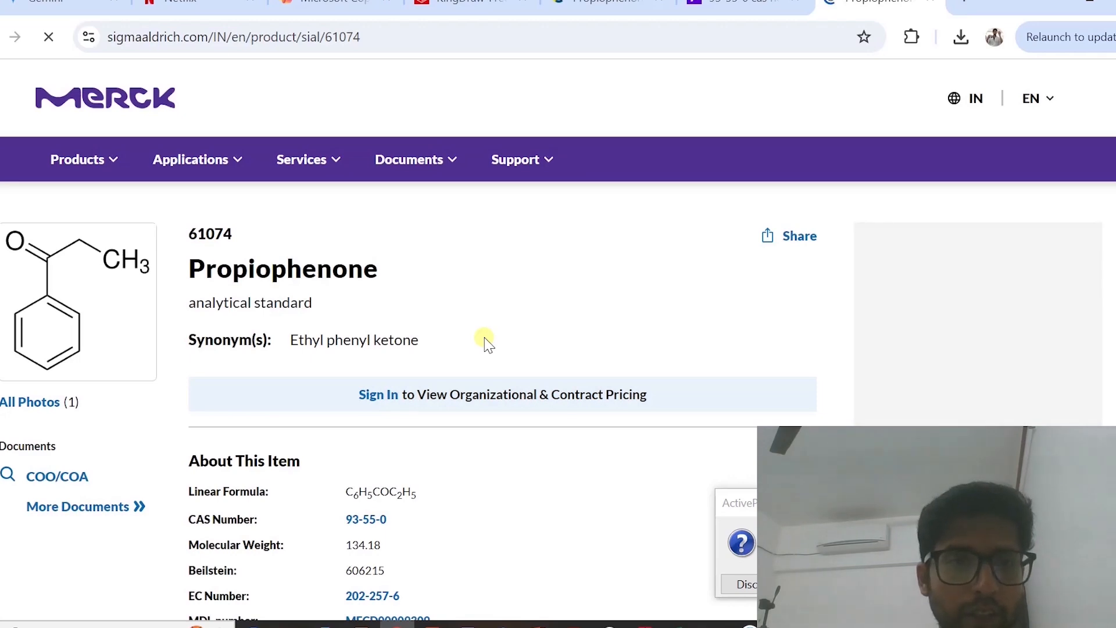
scroll(486, 342, "down", 1)
scroll(428, 404, "down", 3)
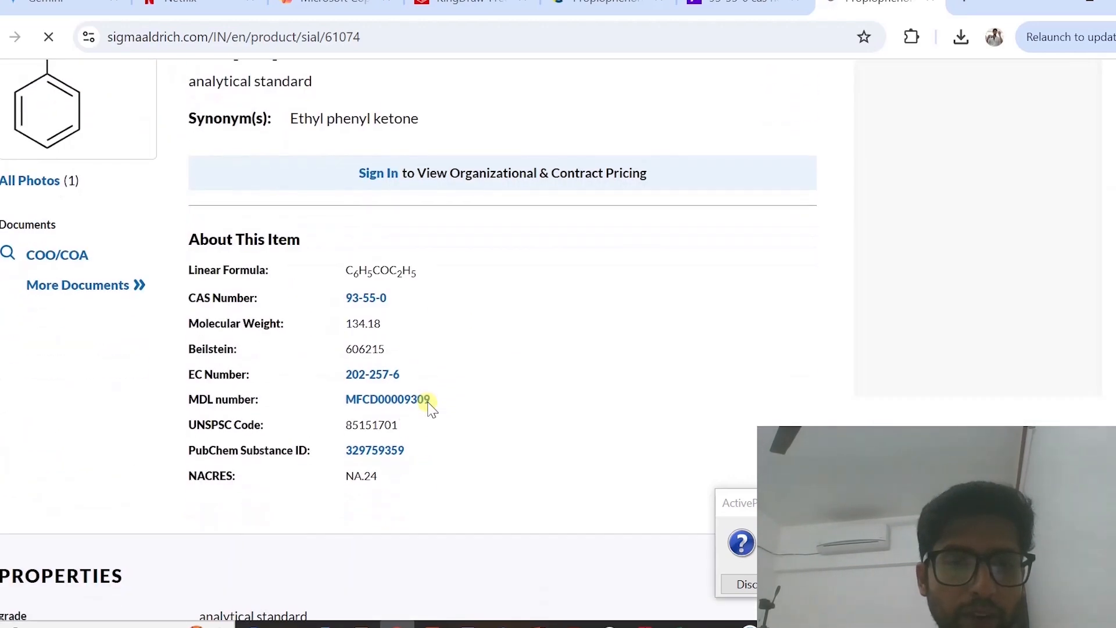
scroll(431, 409, "up", 4)
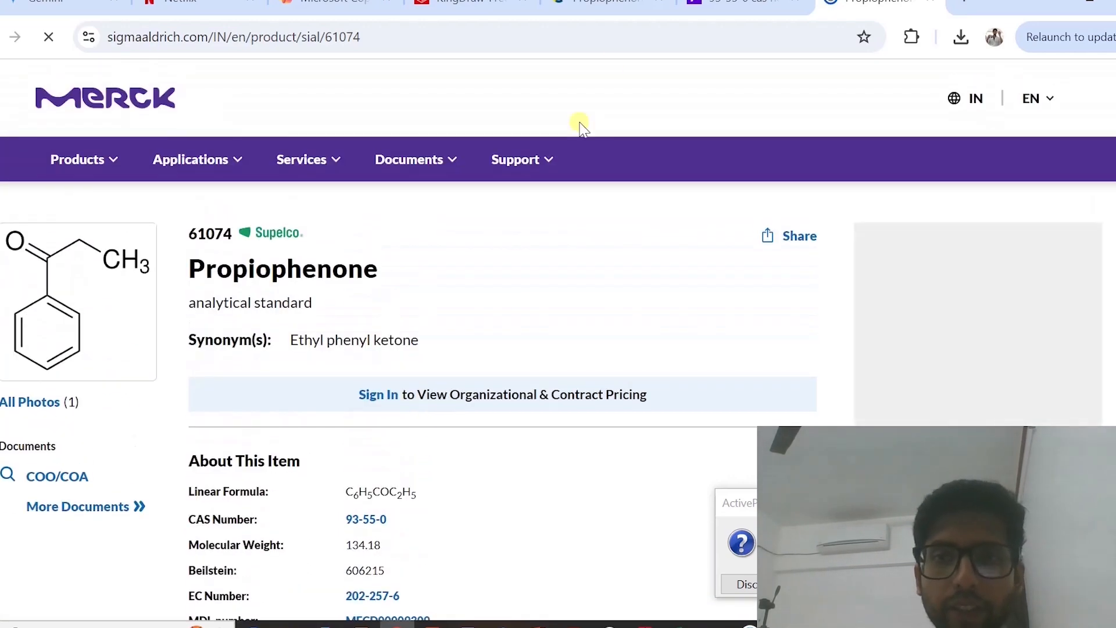
Return to the ChemSpider Propiophenone record and display its list of vendors
left_click(631, 4)
scroll(491, 298, "down", 1)
scroll(491, 298, "up", 8)
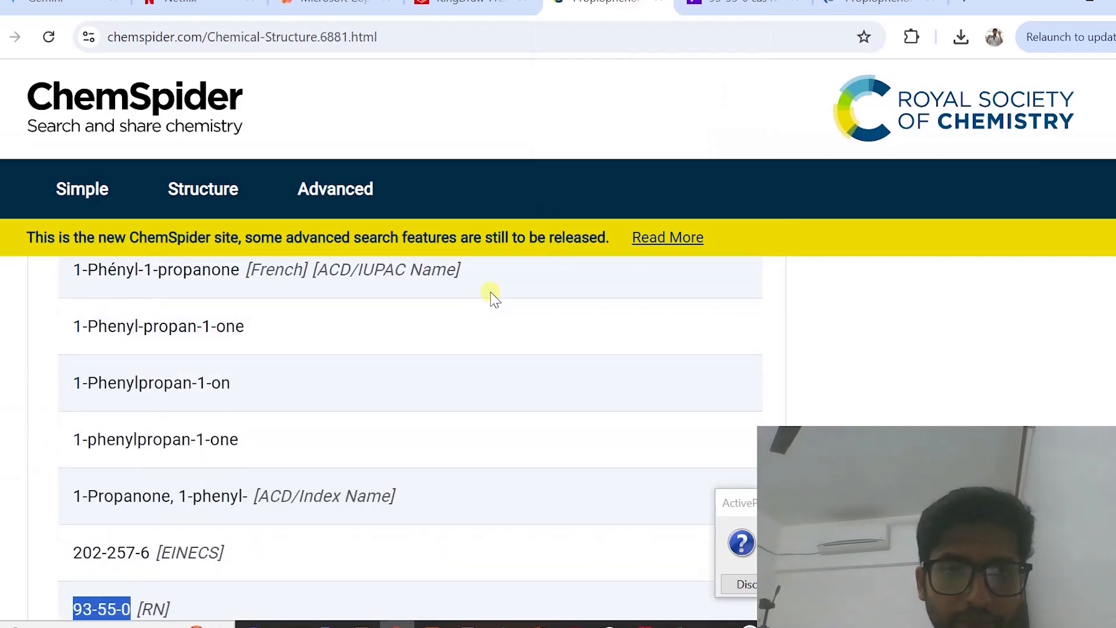
scroll(491, 296, "down", 1)
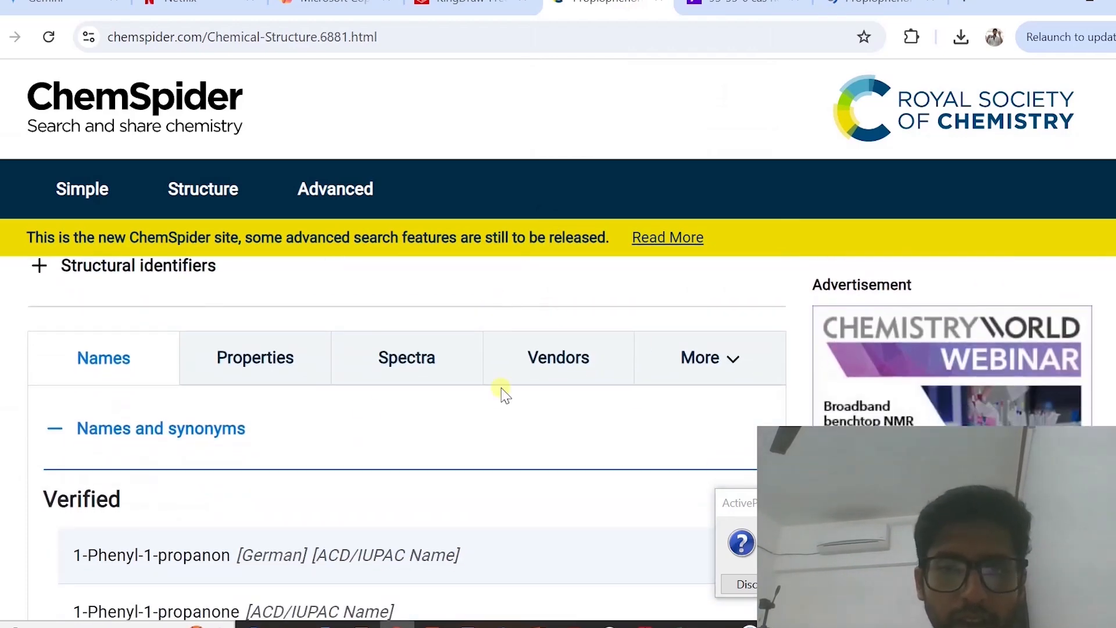
left_click(543, 356)
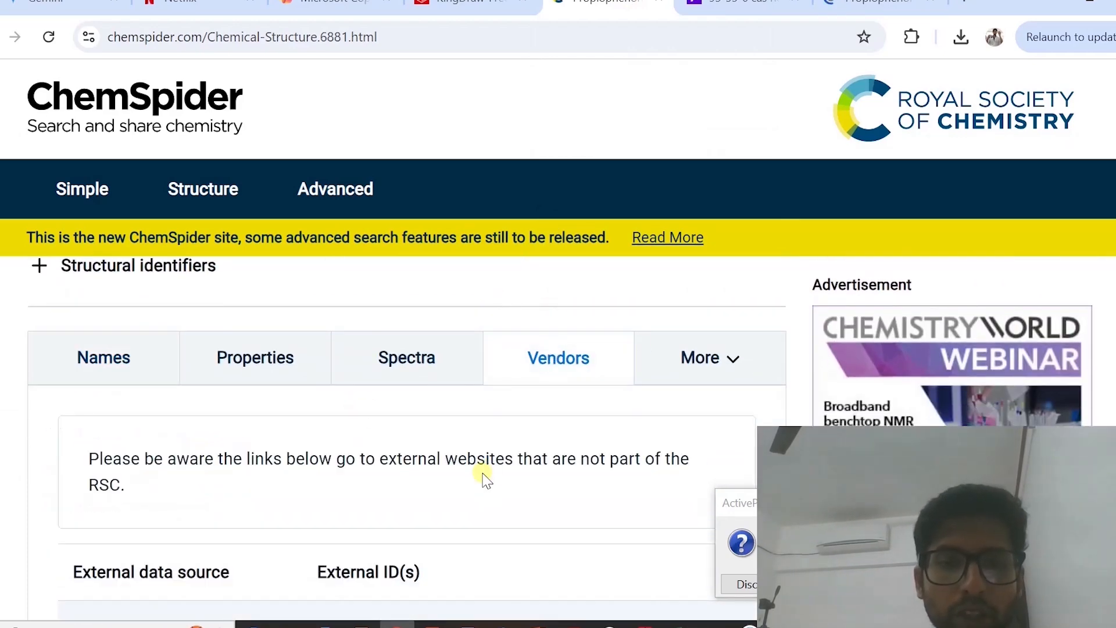
scroll(486, 477, "down", 1)
scroll(486, 477, "down", 8)
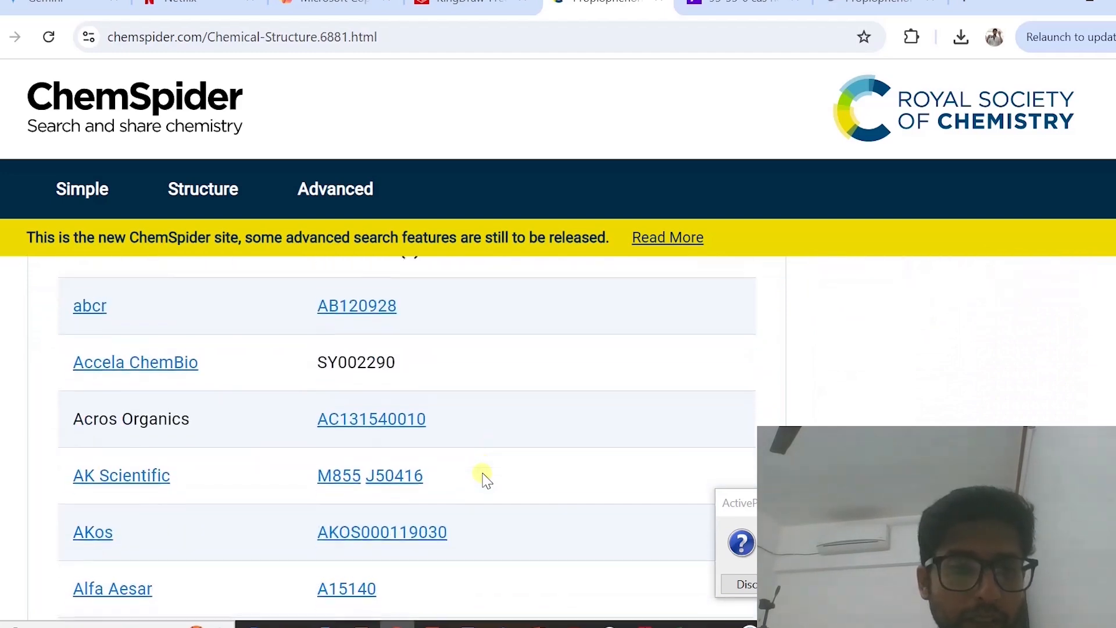
Browse the vendor list, open the Biosynth listing for Propiophenone (93-55-0), and locate its pricing option
scroll(386, 456, "down", 4)
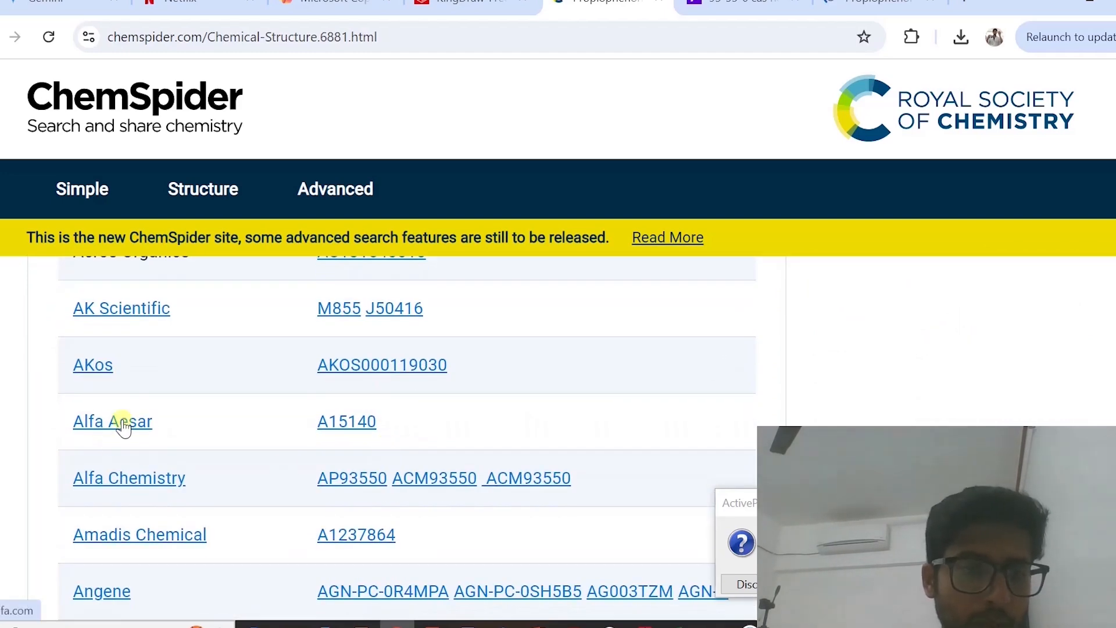
scroll(214, 446, "down", 2)
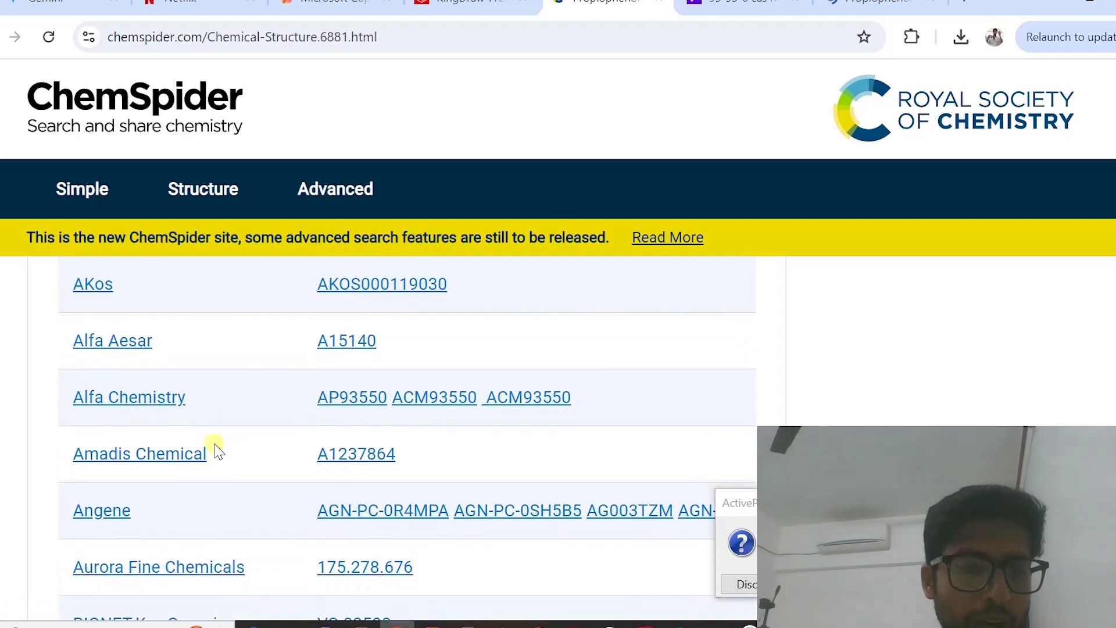
left_click(136, 342)
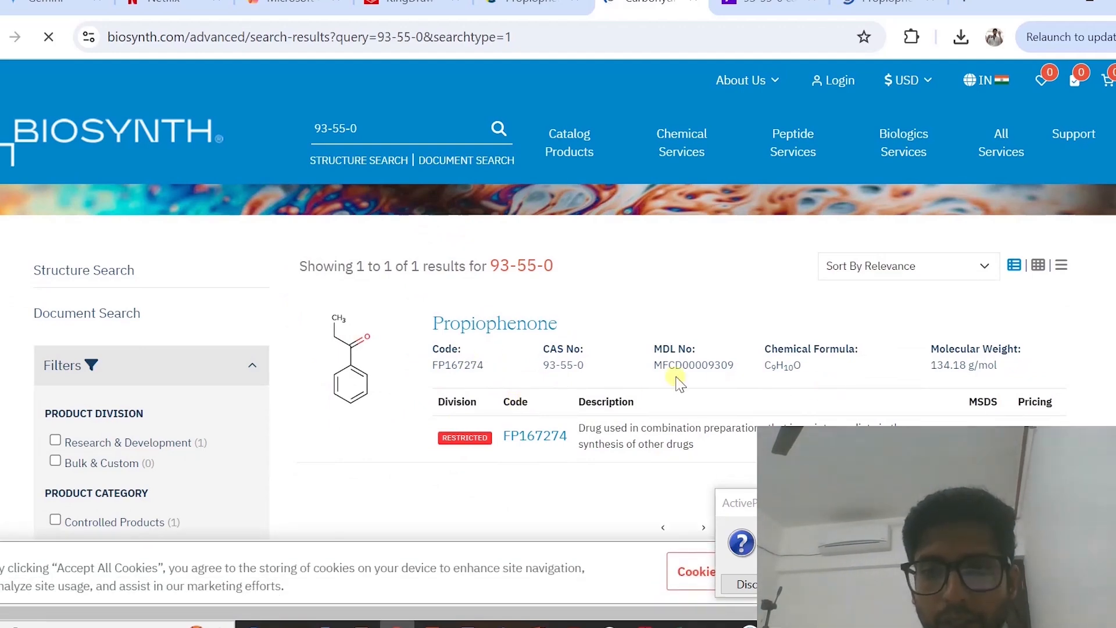
scroll(678, 380, "down", 1)
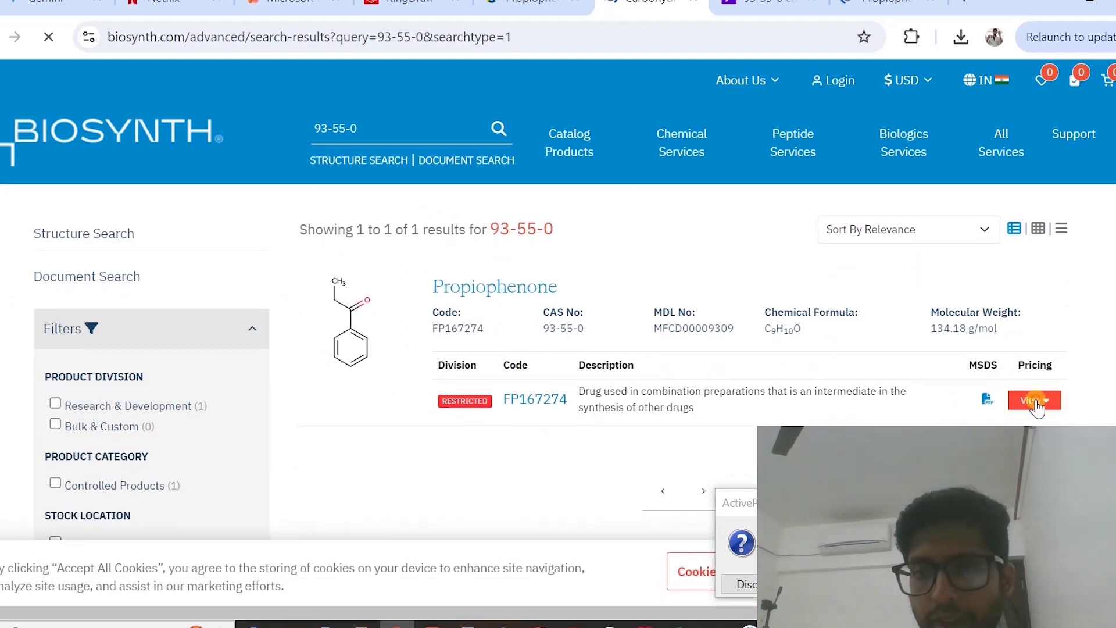